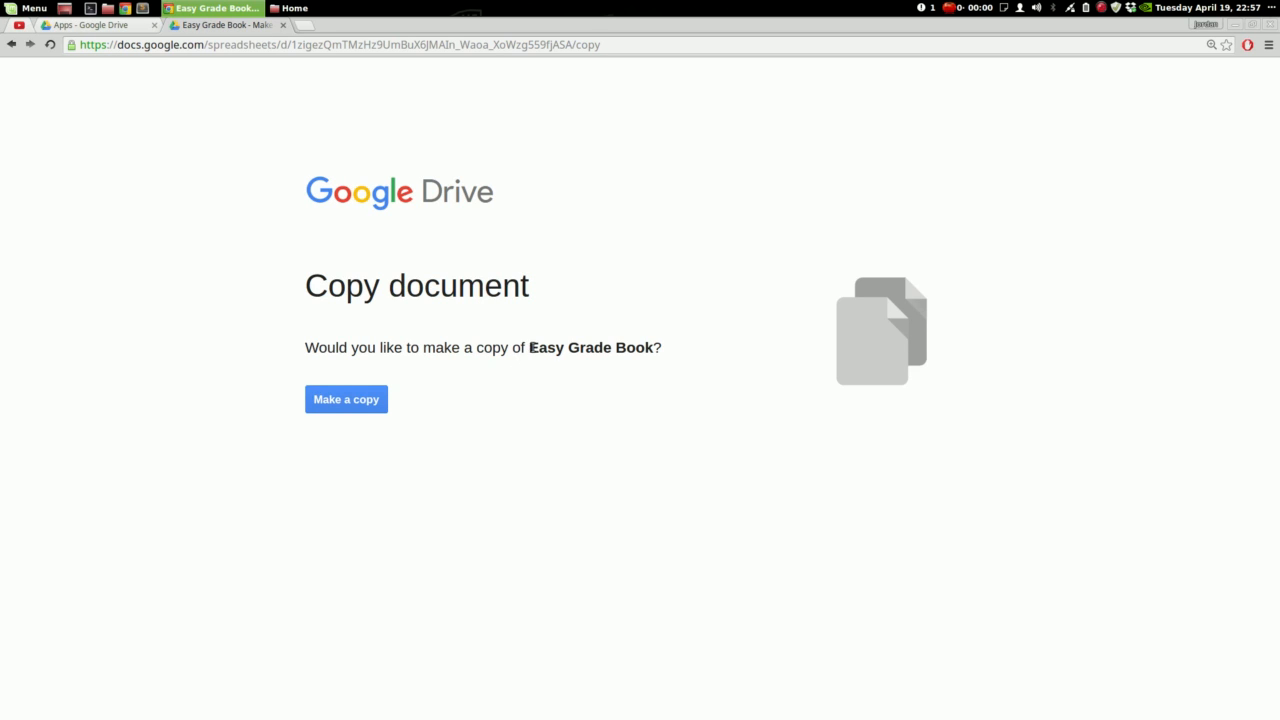
Confirm 'Make a copy' to create and open Copy of Easy Grade Book
{"action": "left_click_drag", "start_coordinate": [305, 352], "coordinate": [654, 347]}
{"action": "left_click", "coordinate": [656, 344]}
{"action": "left_click_drag", "start_coordinate": [318, 291], "coordinate": [697, 351]}
{"action": "left_click", "coordinate": [700, 355]}
{"action": "left_click", "coordinate": [364, 405]}
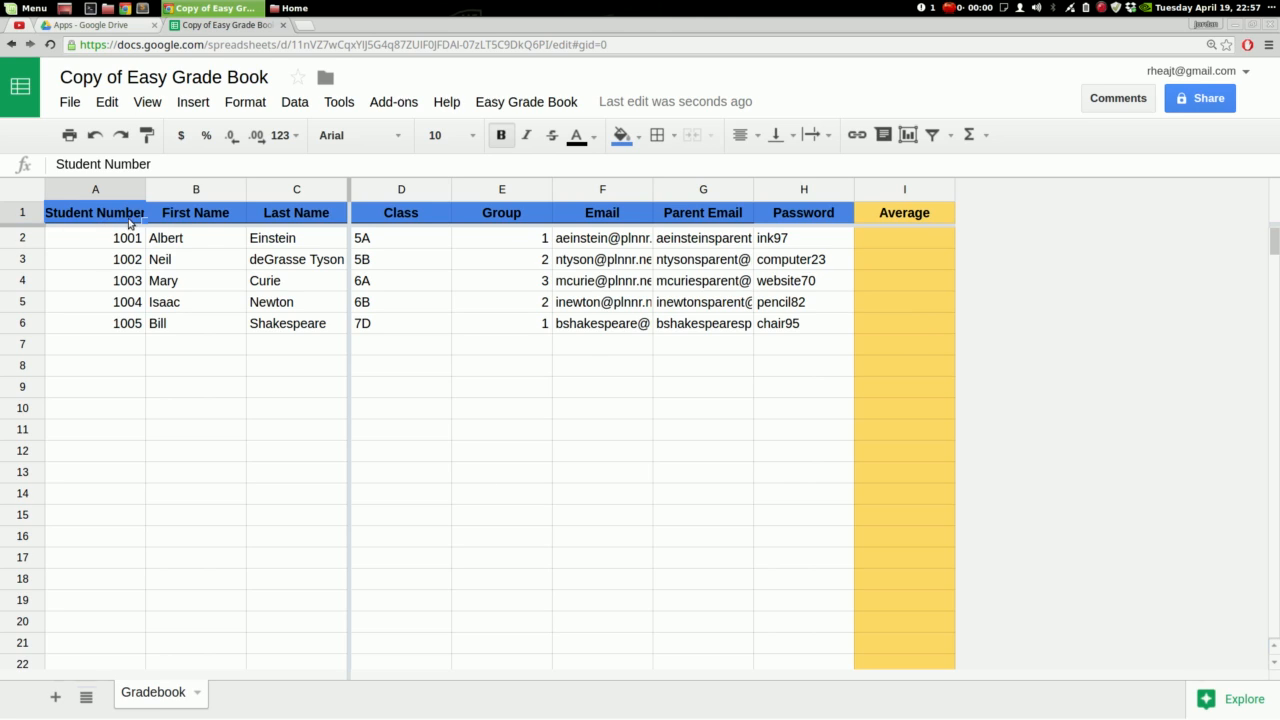
Run Start New Grade Book from the Easy Grade Book Setup Functions menu
{"action": "left_click", "coordinate": [23, 212]}
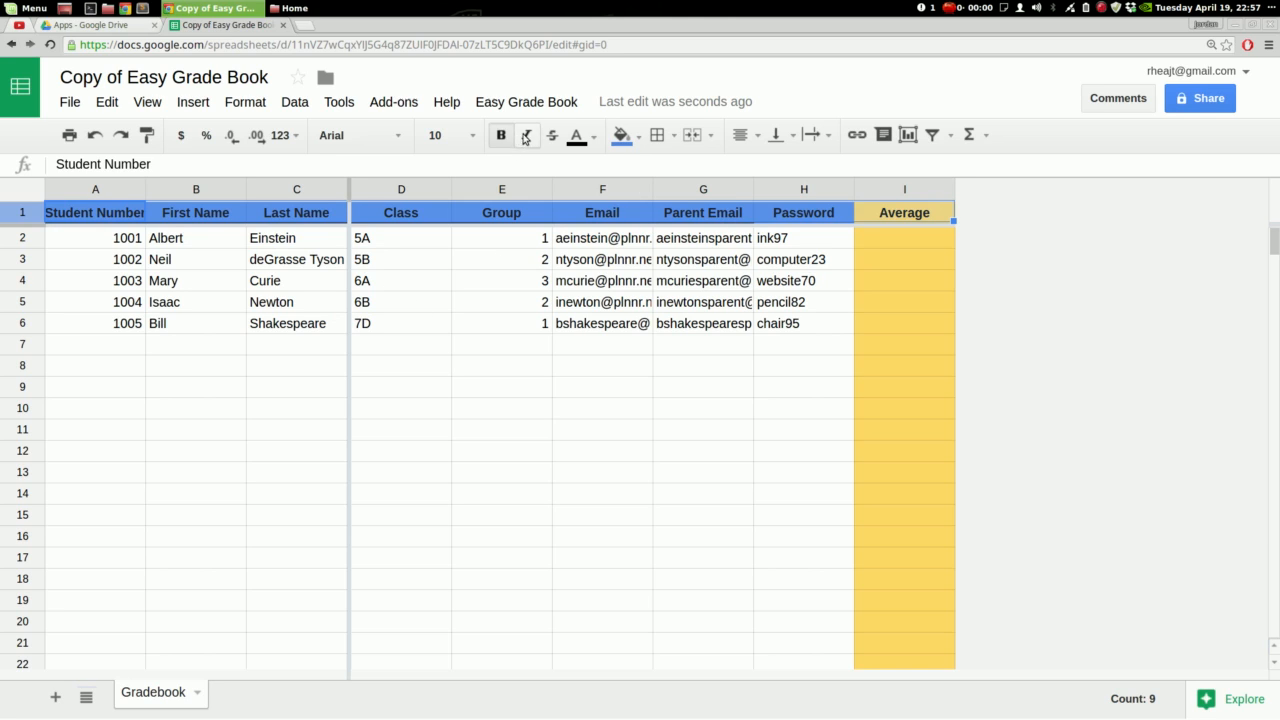
{"action": "left_click", "coordinate": [548, 104]}
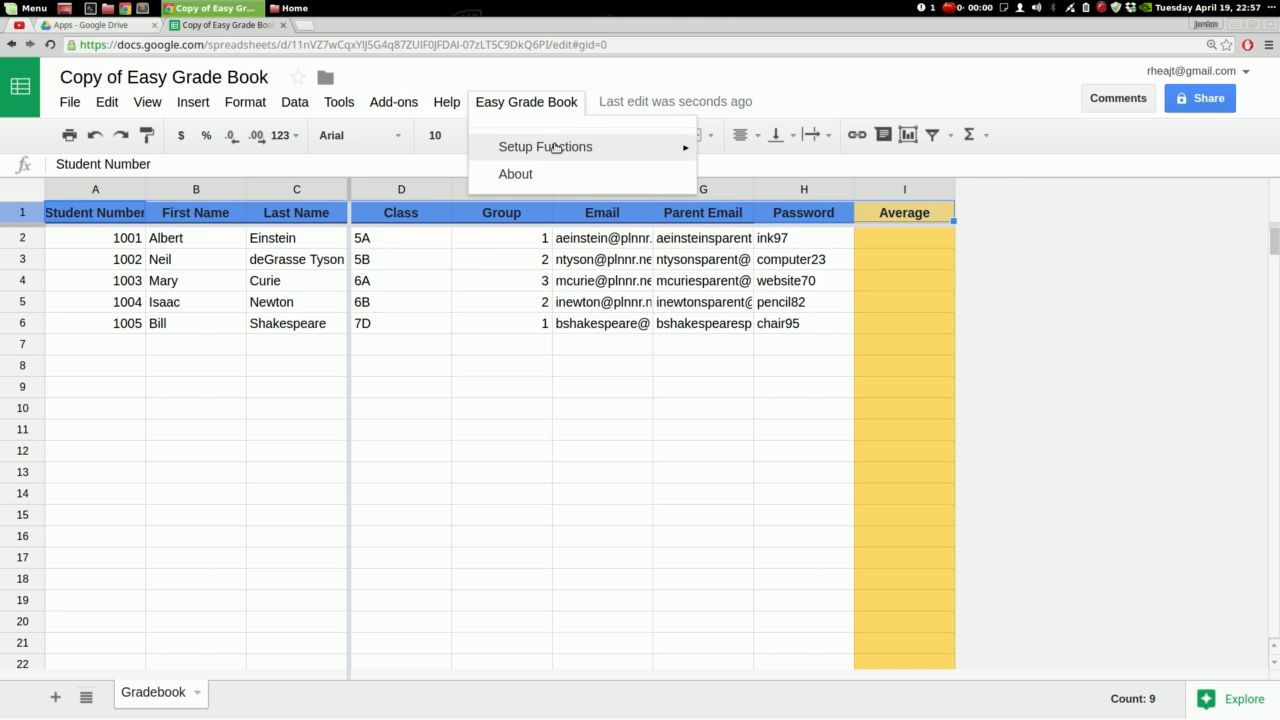
{"action": "mouse_move", "coordinate": [556, 147]}
{"action": "left_click", "coordinate": [736, 284]}
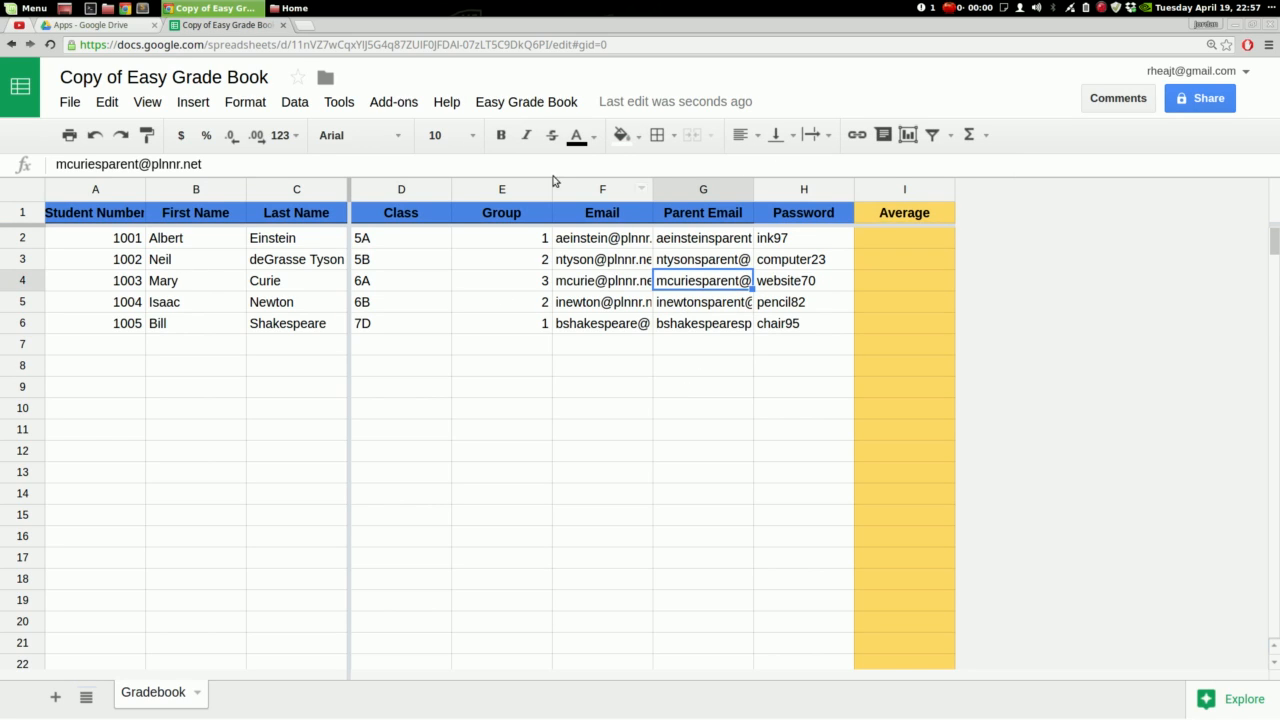
{"action": "left_click", "coordinate": [548, 106]}
{"action": "mouse_move", "coordinate": [555, 144]}
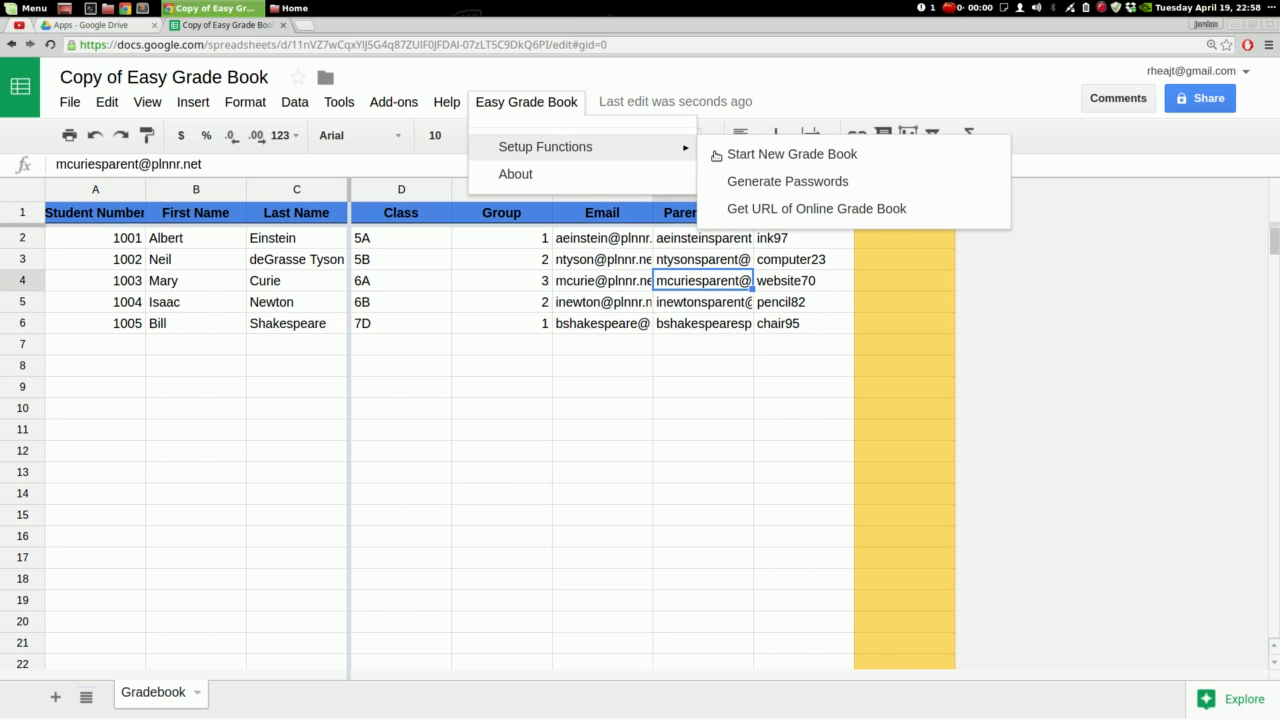
{"action": "left_click", "coordinate": [787, 155]}
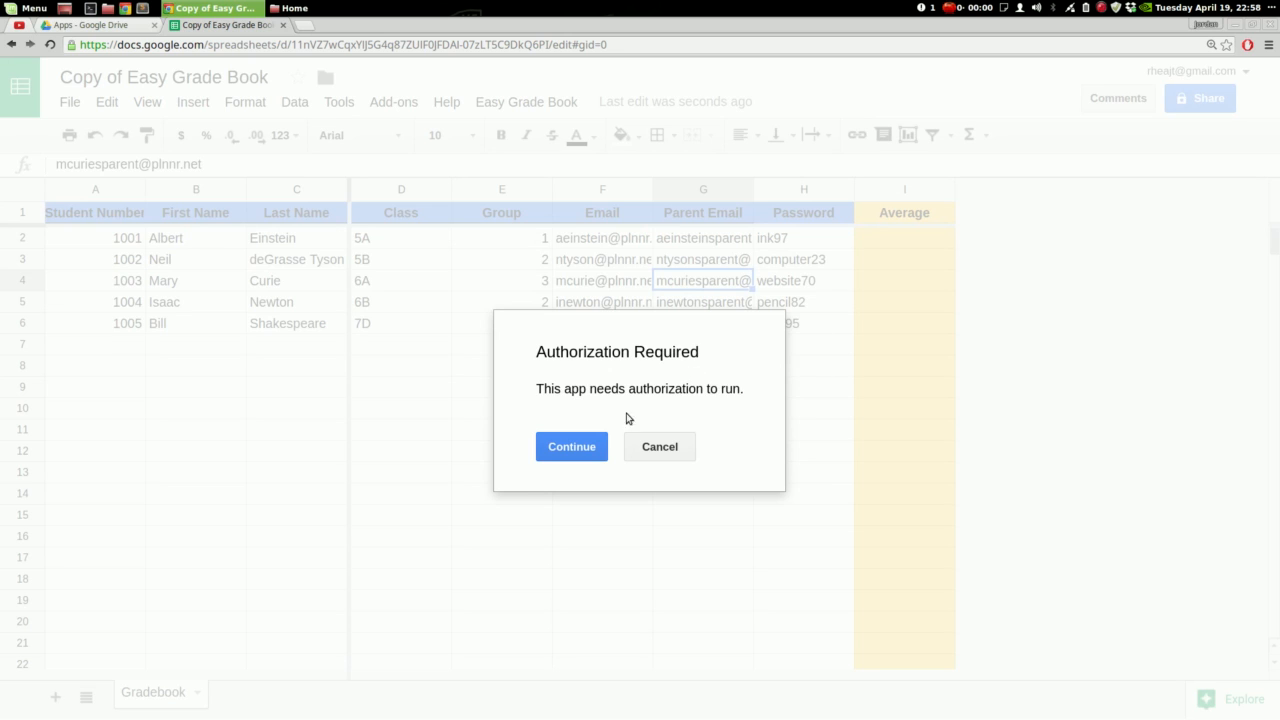
Authorize the Online Grade Book script, decline deleting existing data, and acknowledge the ready message
{"action": "left_click", "coordinate": [588, 437]}
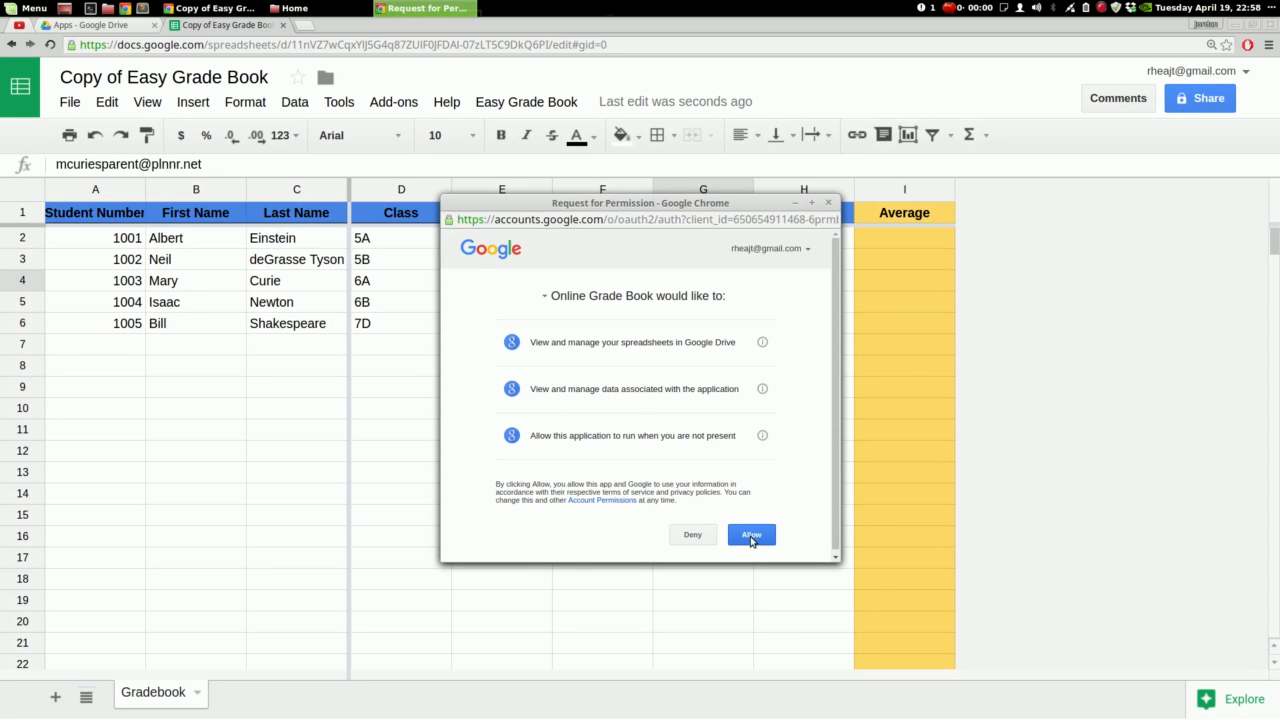
{"action": "left_click", "coordinate": [751, 536]}
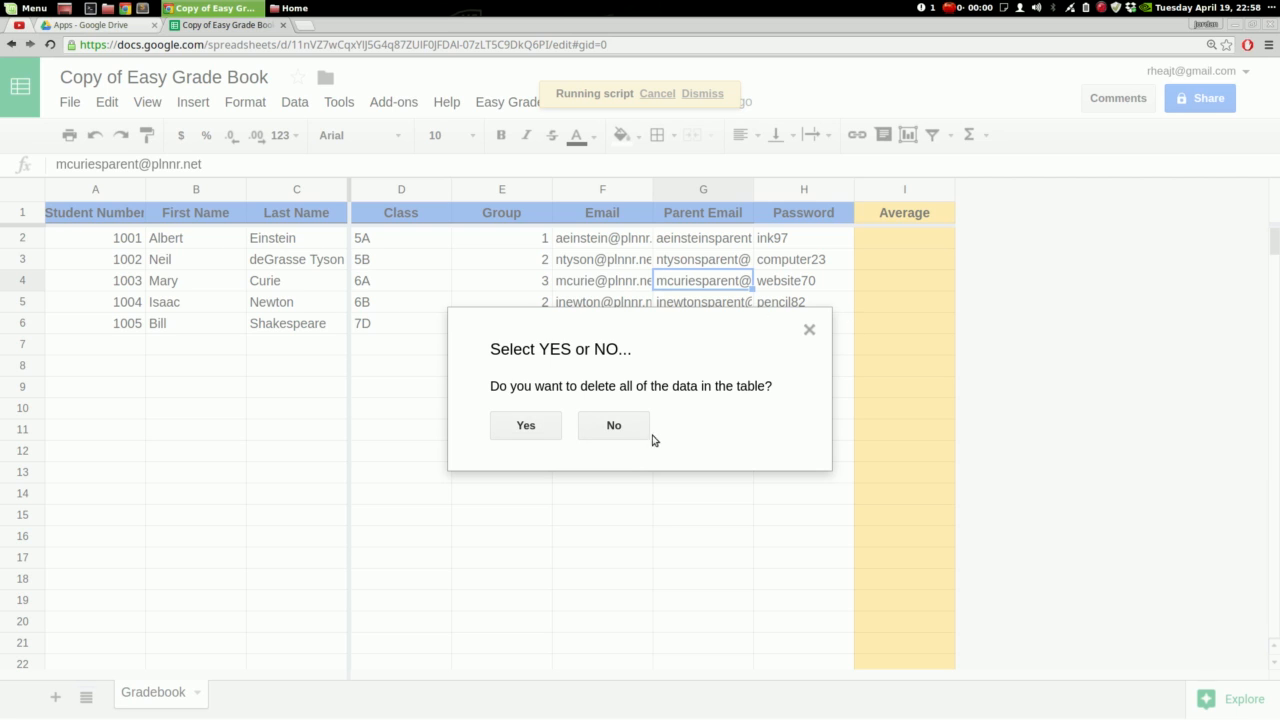
{"action": "left_click", "coordinate": [614, 425]}
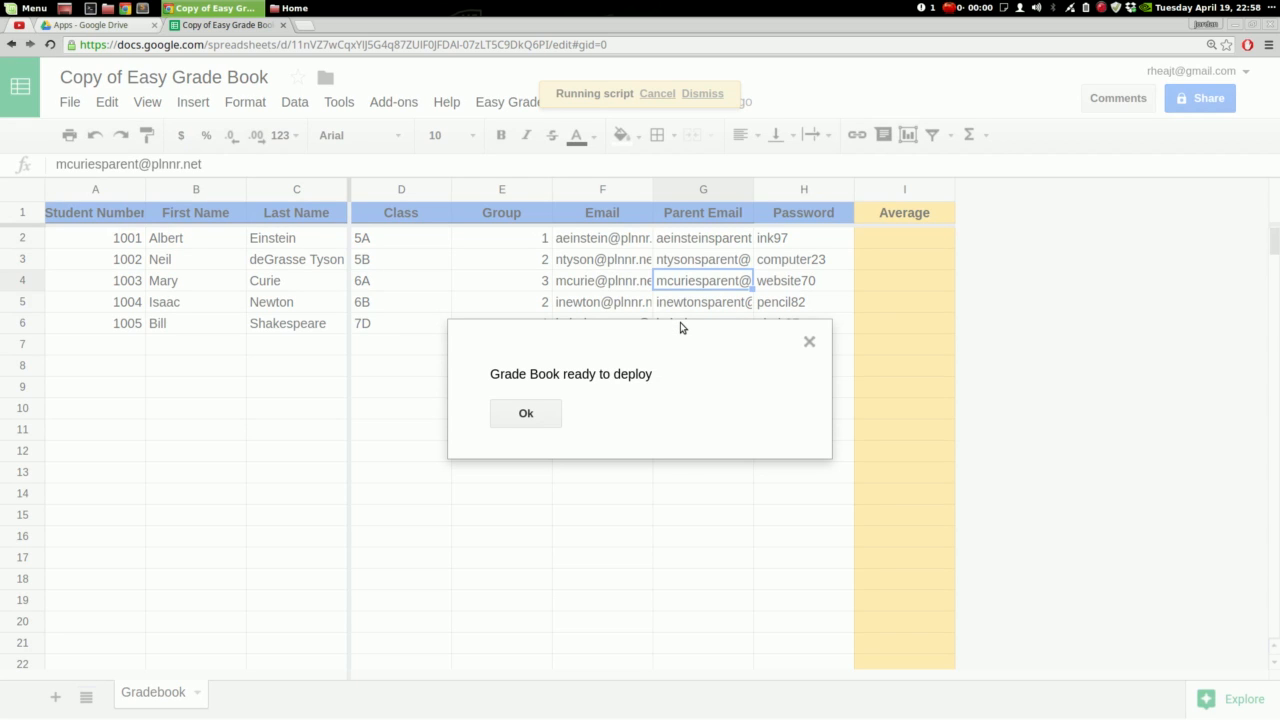
{"action": "left_click", "coordinate": [528, 414]}
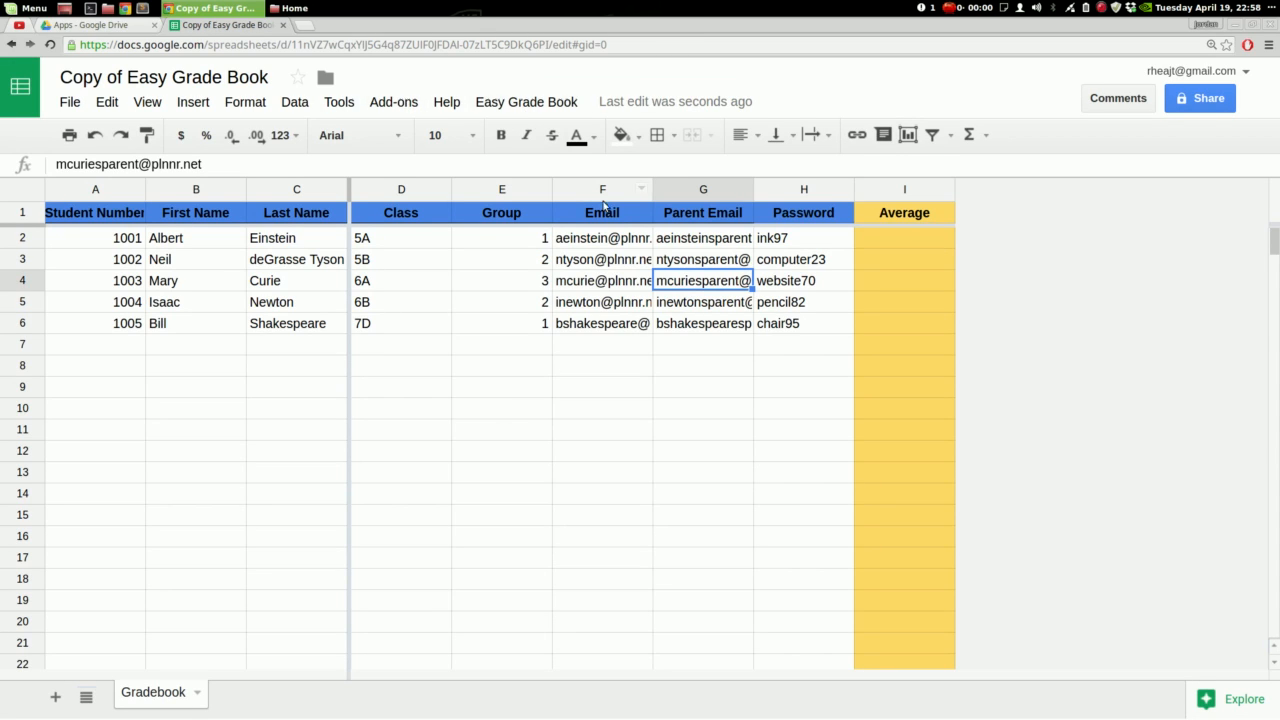
{"action": "left_click", "coordinate": [520, 112]}
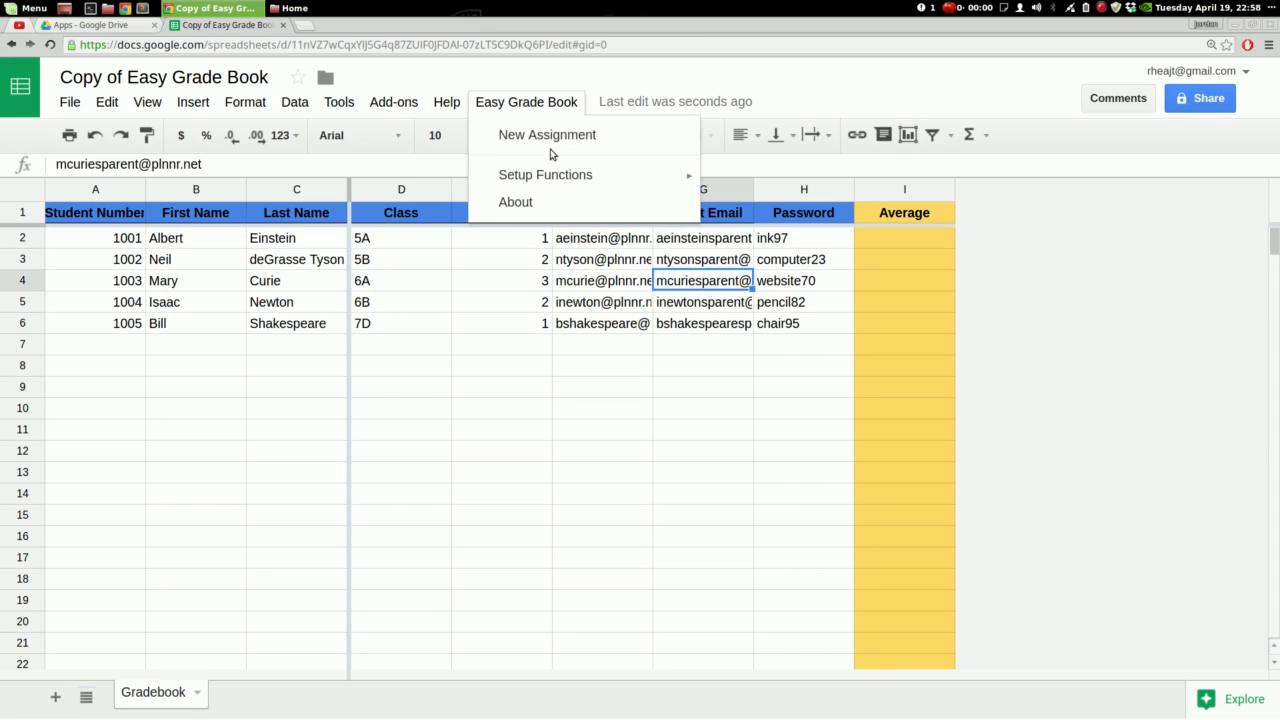
Create a 'First Project' assignment dated April 19, 2016
{"action": "left_click", "coordinate": [560, 136]}
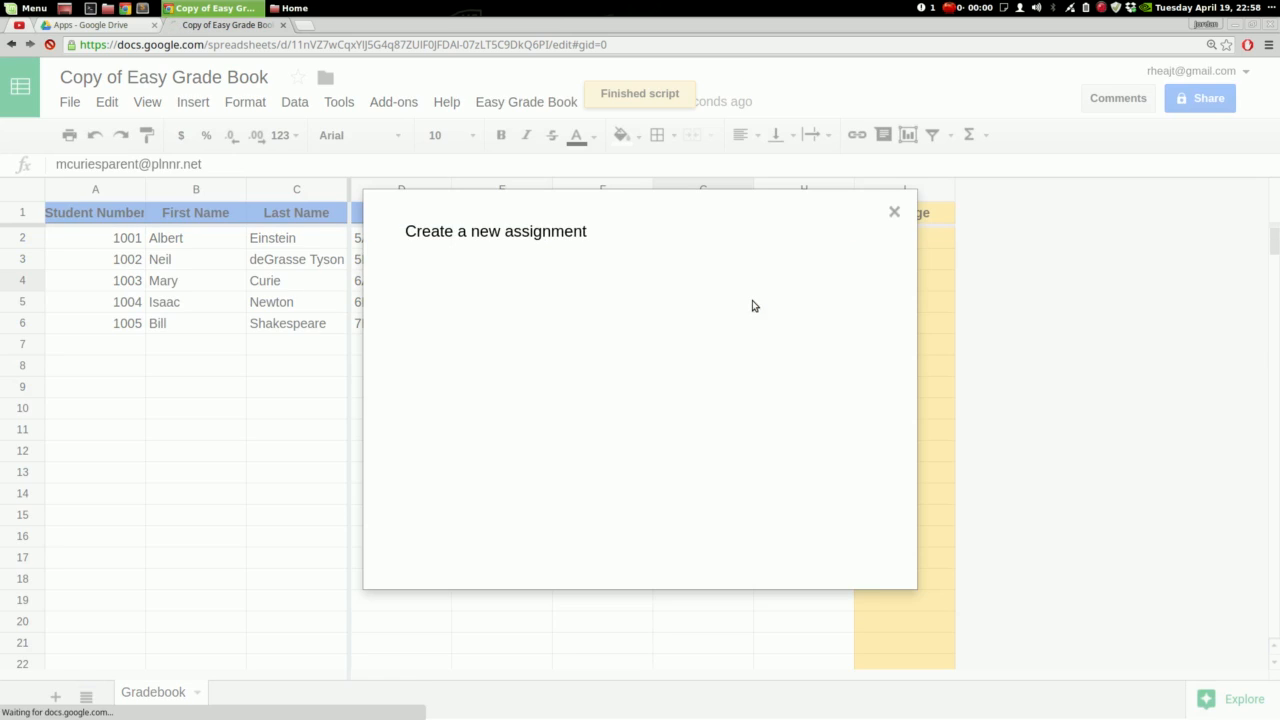
{"action": "left_click", "coordinate": [486, 296]}
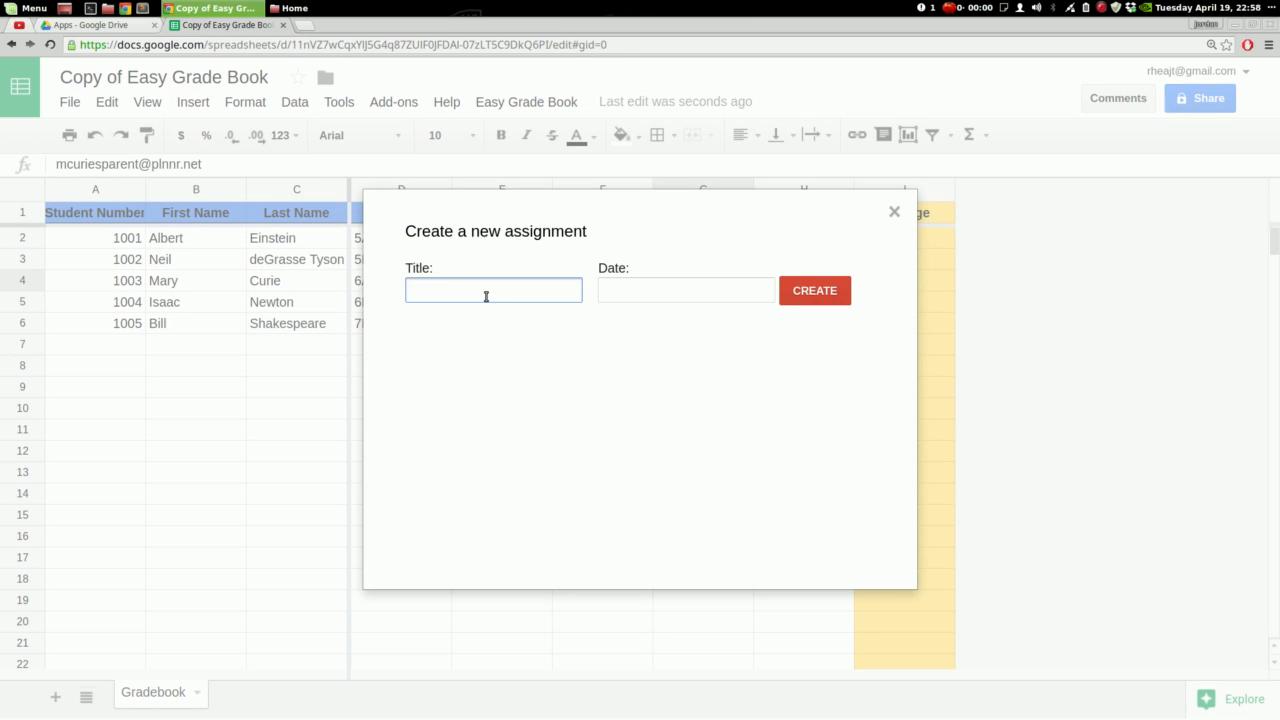
{"action": "type", "text": "First"}
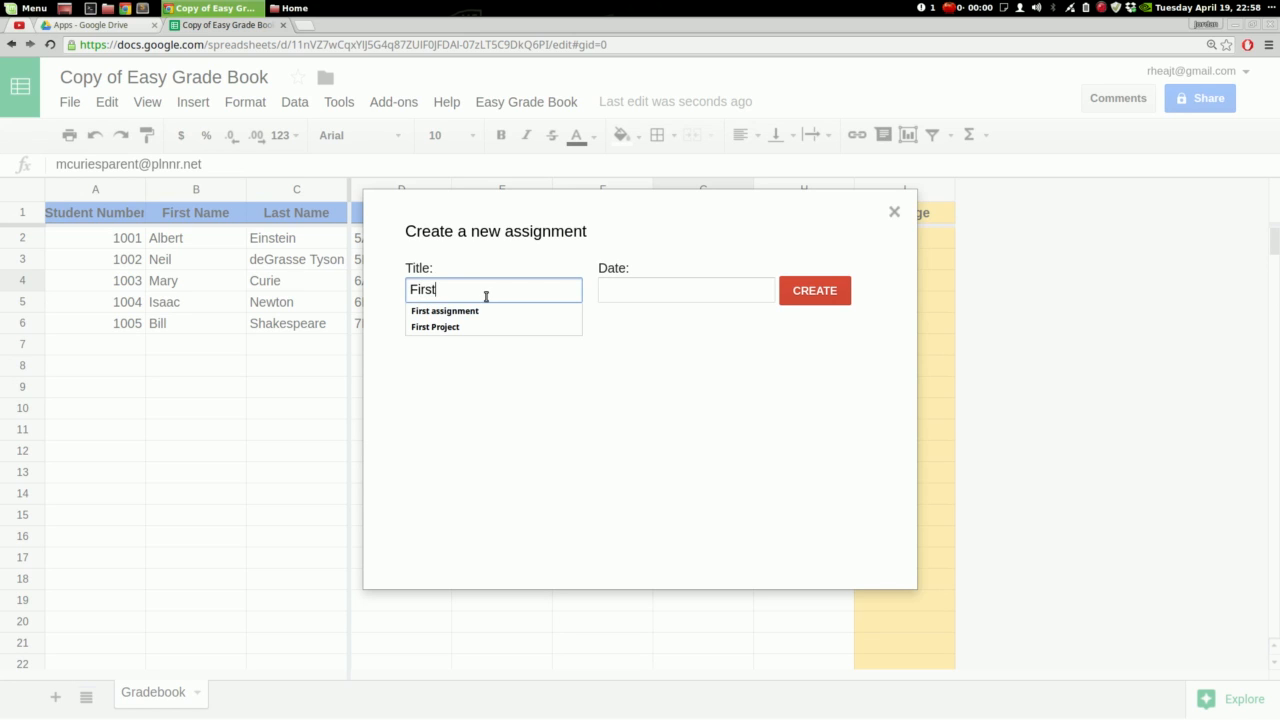
{"action": "type", "text": " Project"}
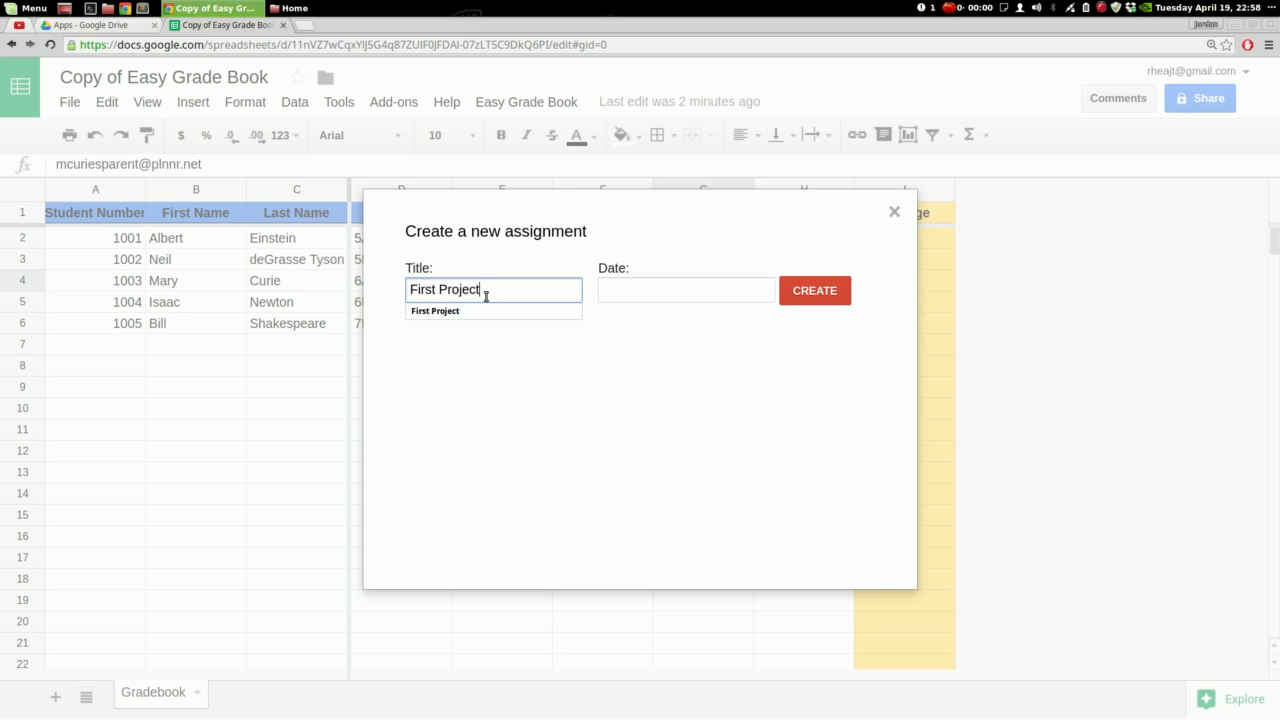
{"action": "key", "text": "Tab"}
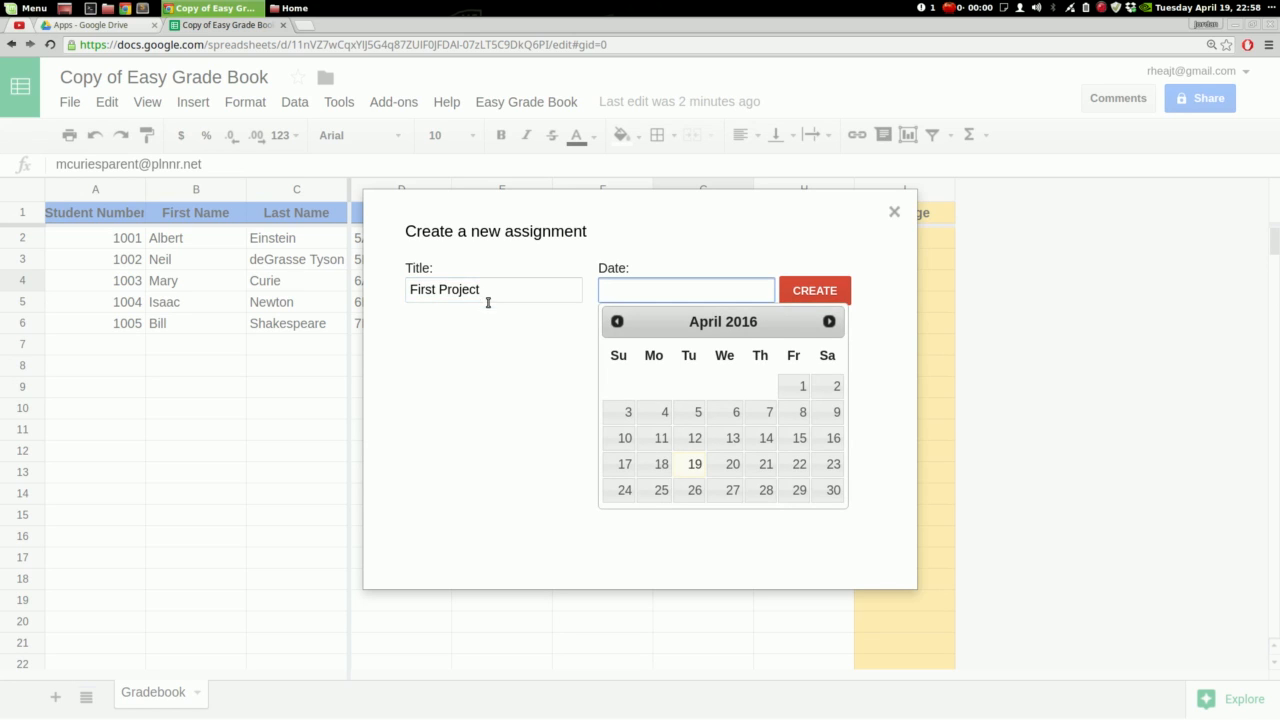
{"action": "left_click", "coordinate": [694, 465]}
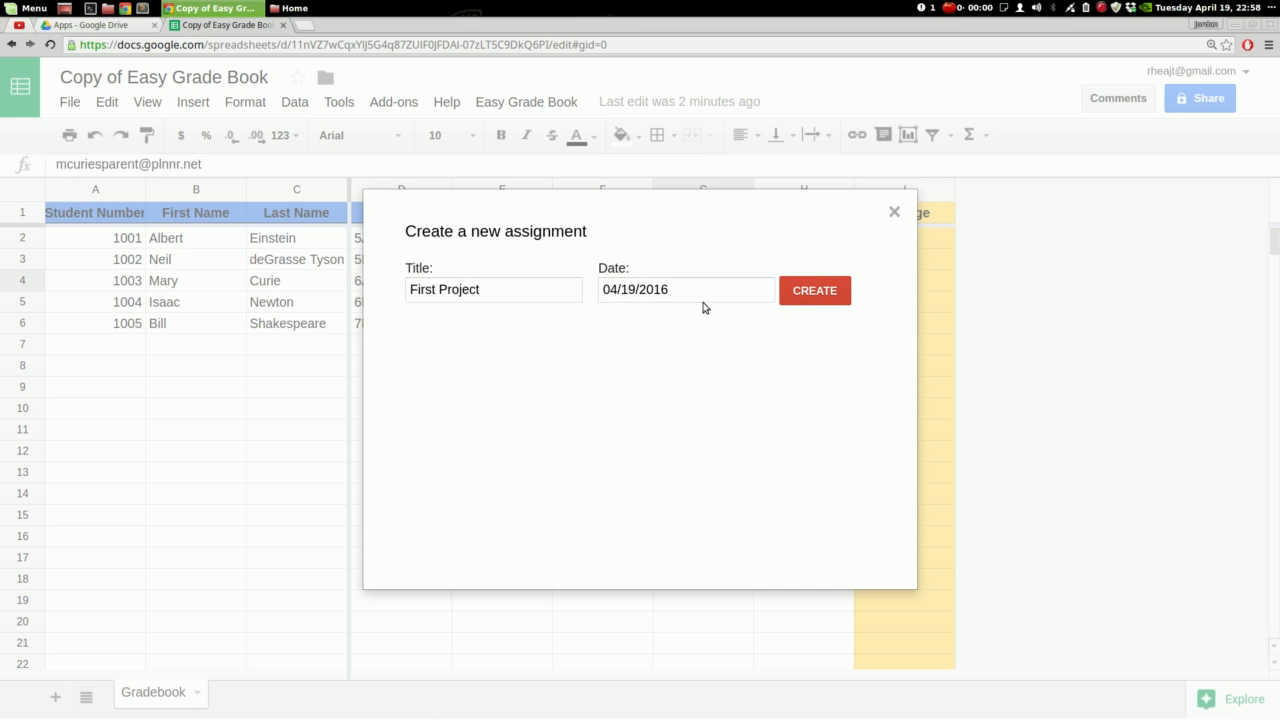
{"action": "left_click", "coordinate": [814, 290]}
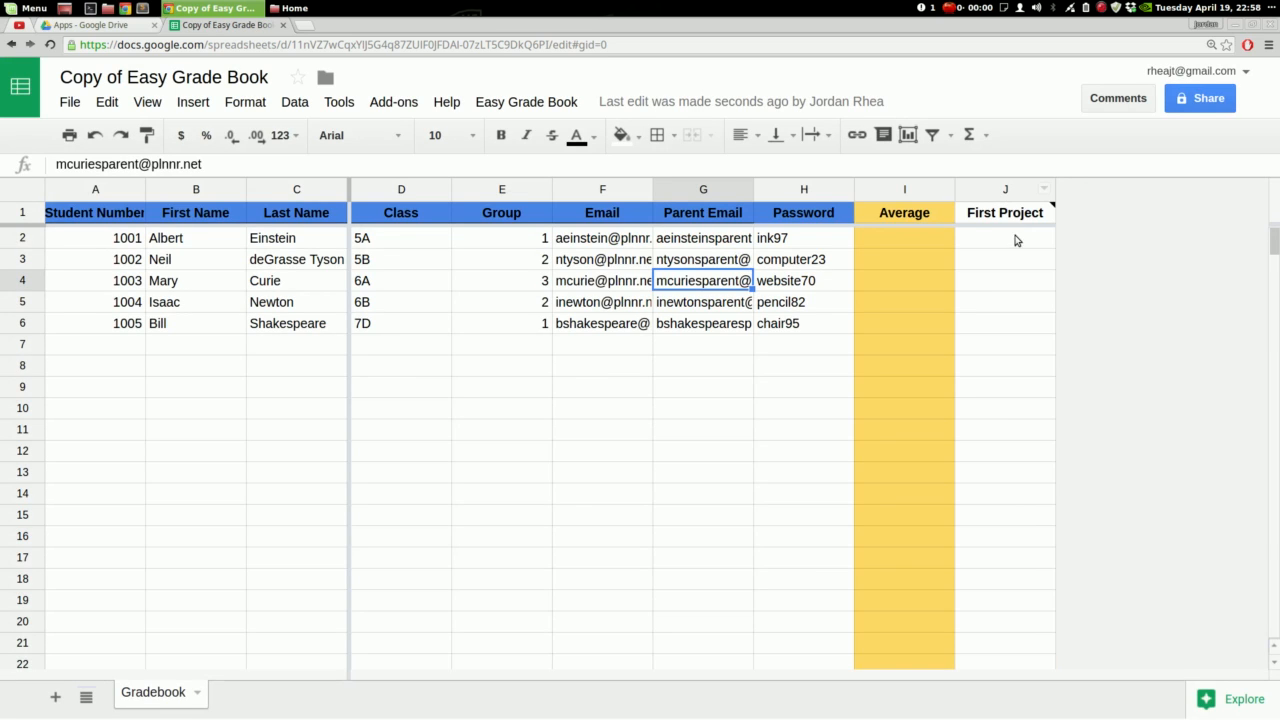
{"action": "mouse_move", "coordinate": [988, 222]}
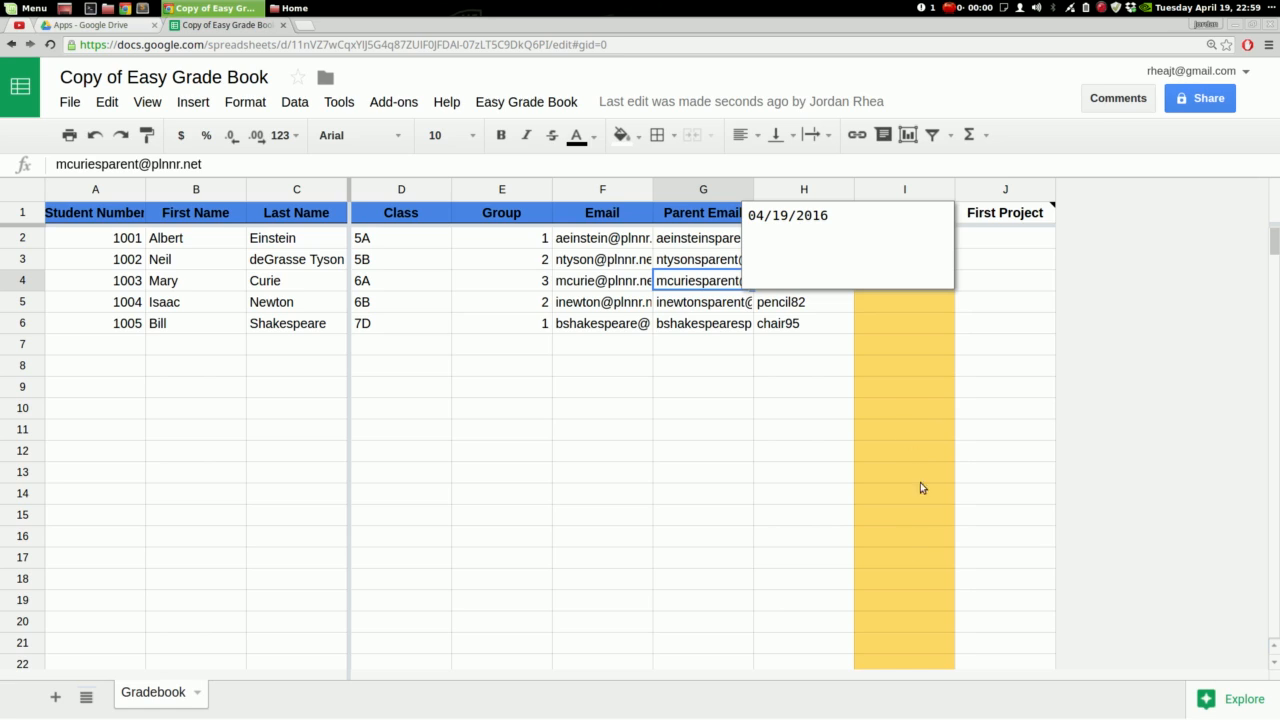
Dismiss the date note and insert an empty column right of the First Project column
{"action": "left_click", "coordinate": [1006, 405]}
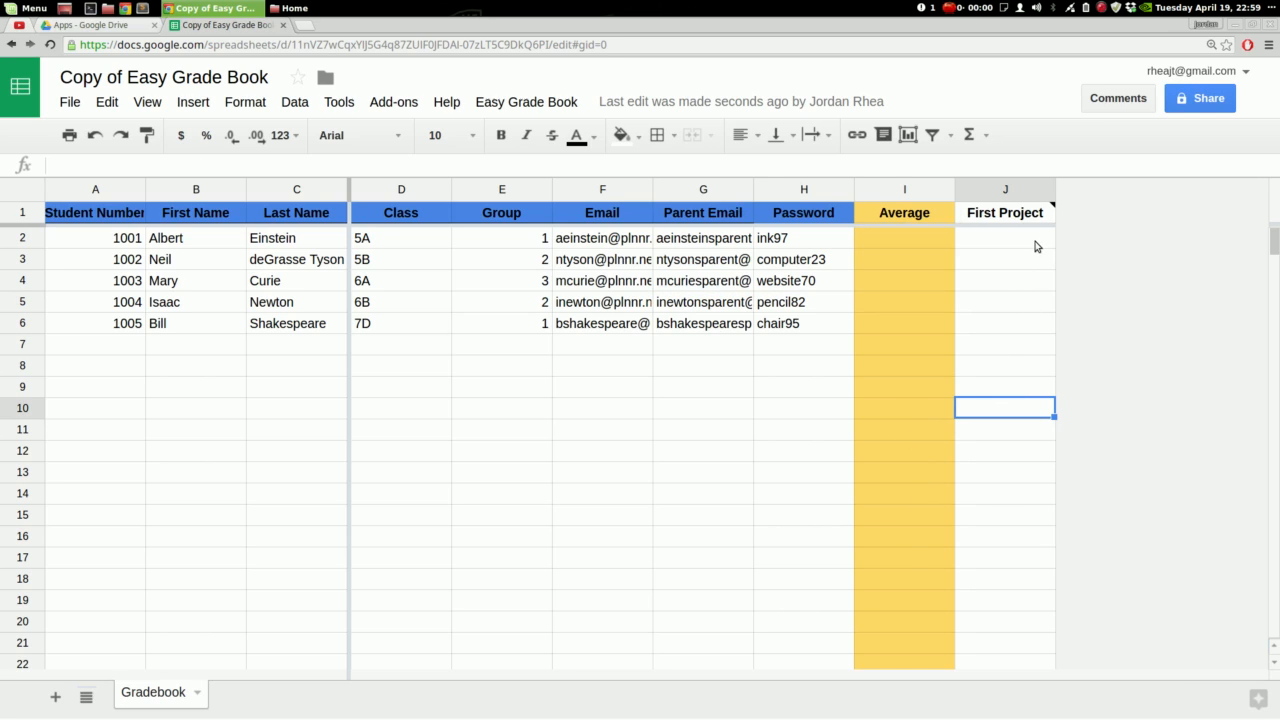
{"action": "left_click", "coordinate": [1010, 190]}
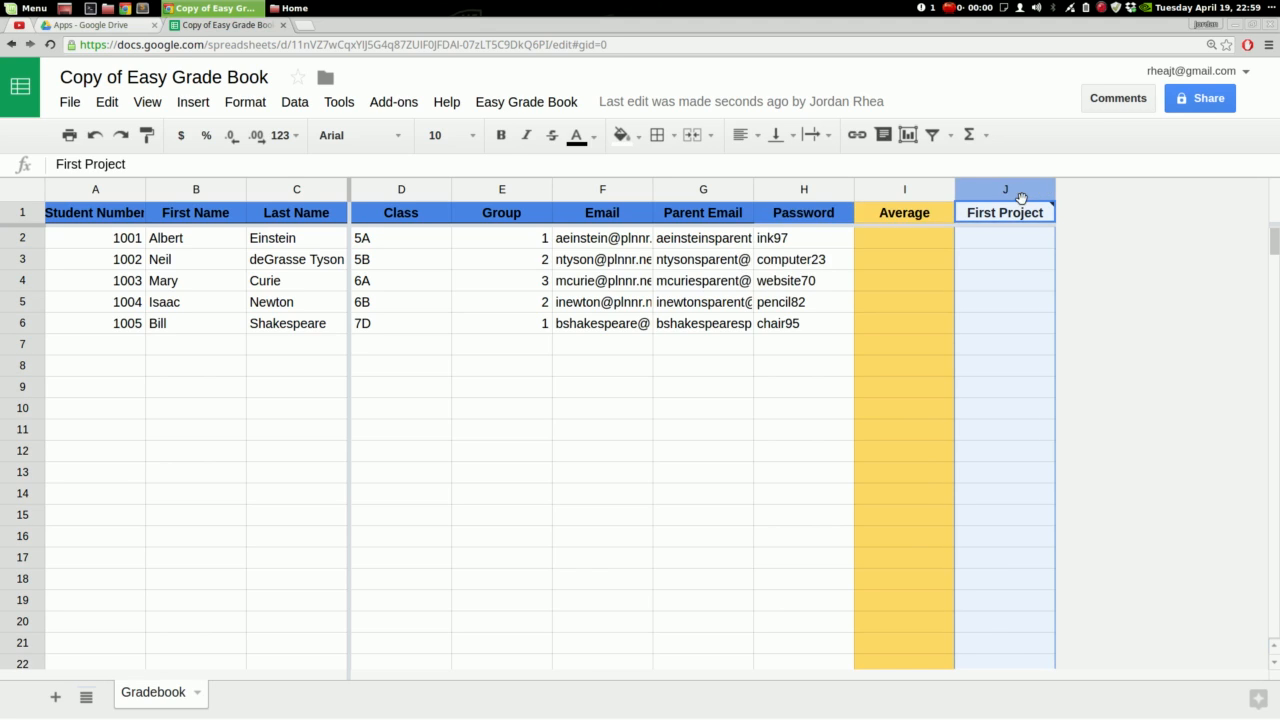
{"action": "right_click", "coordinate": [1015, 208]}
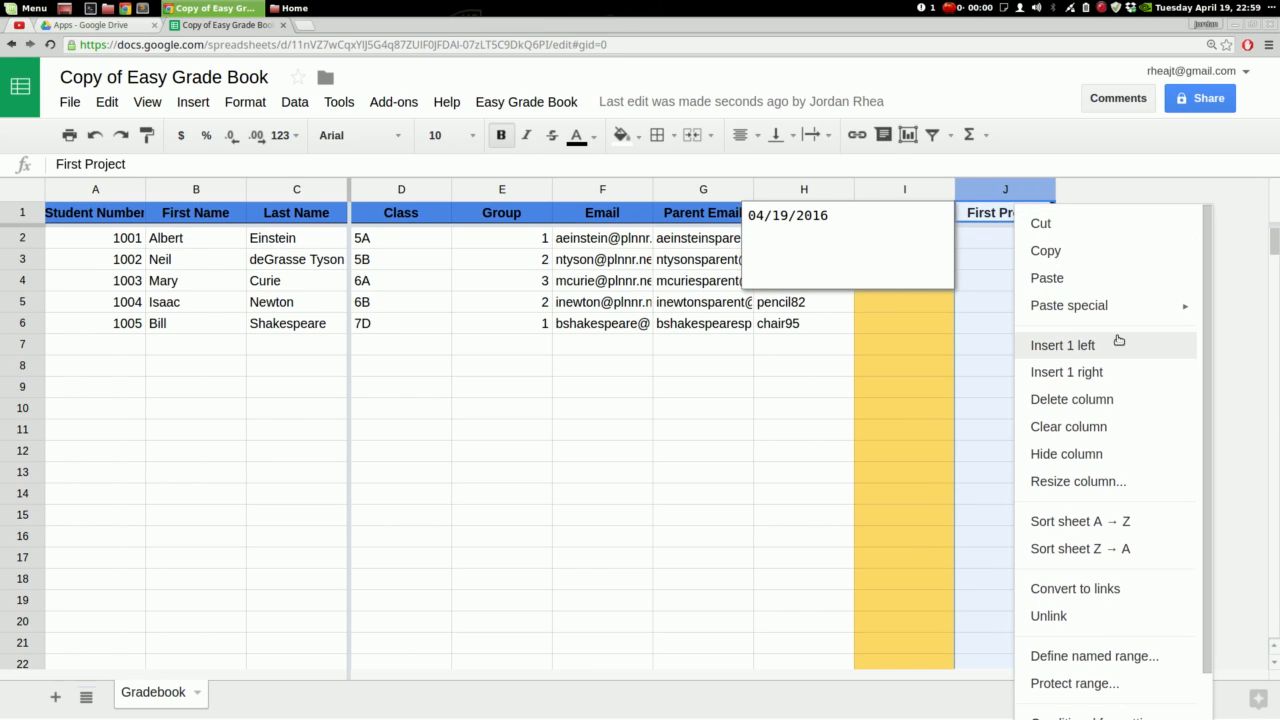
{"action": "left_click", "coordinate": [1118, 367]}
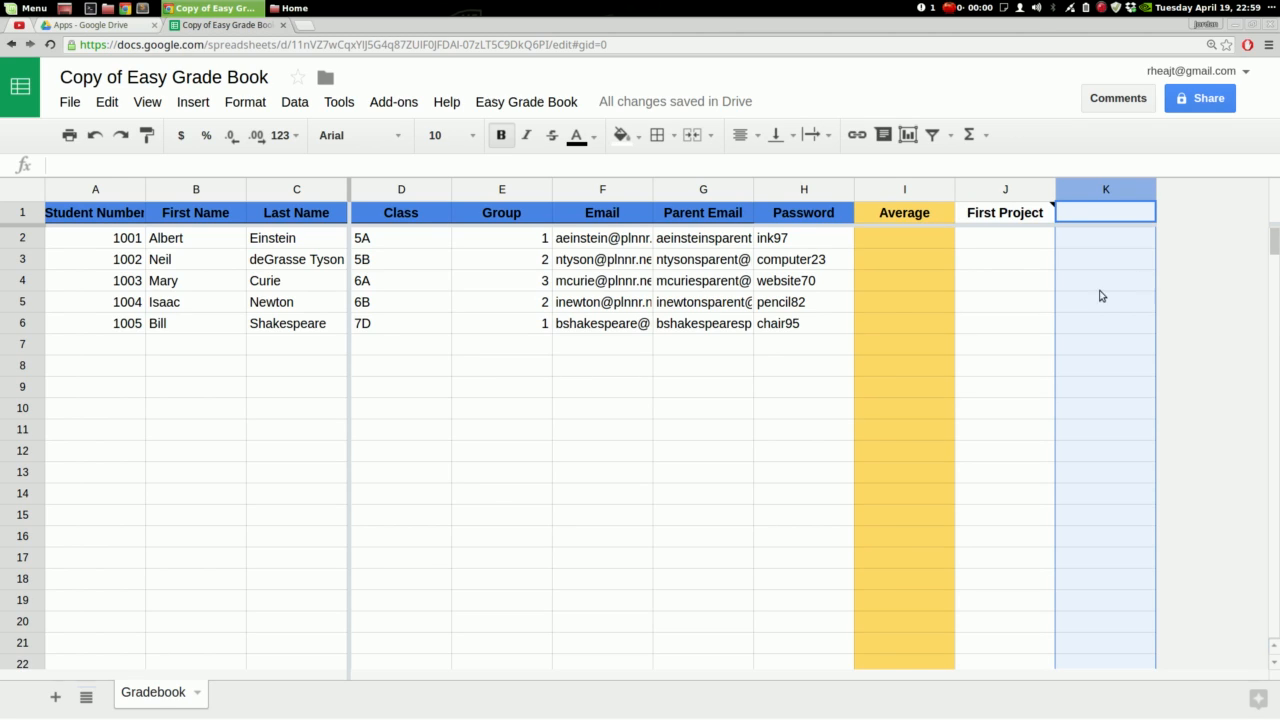
{"action": "mouse_move", "coordinate": [1030, 222]}
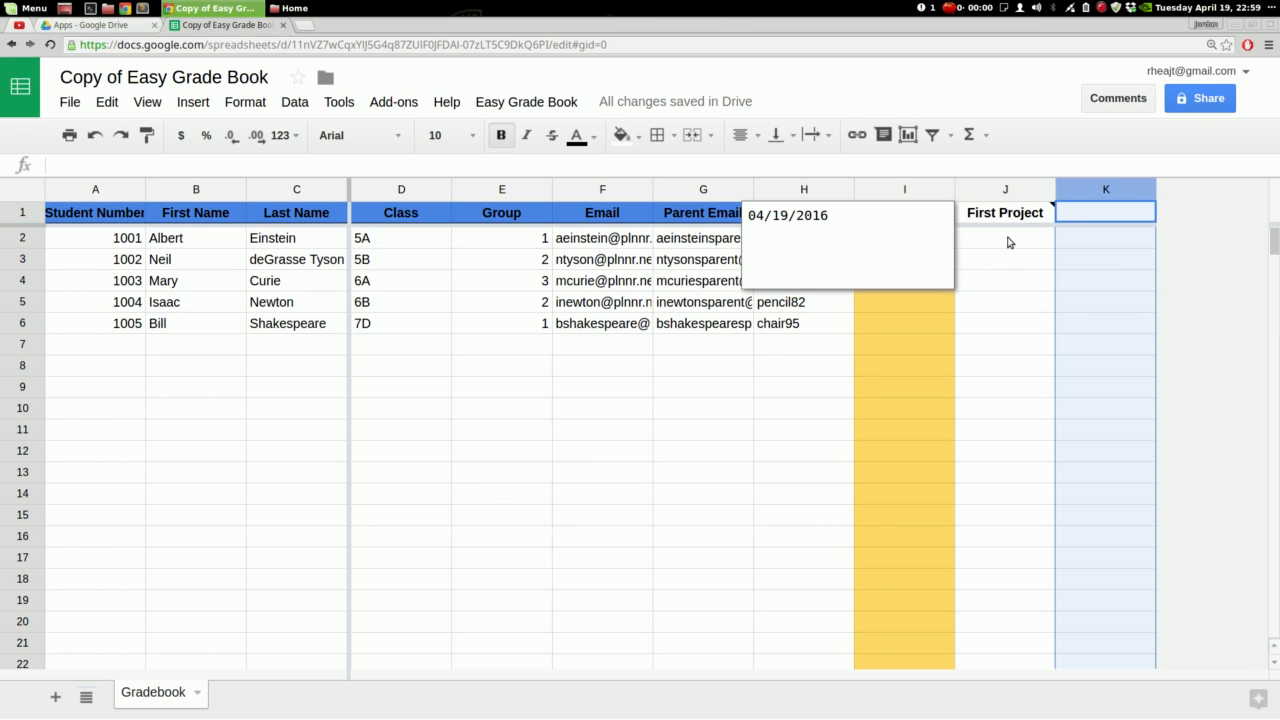
Select cell J2 and open the attached script project with Tools > Script editor
{"action": "left_click", "coordinate": [572, 108]}
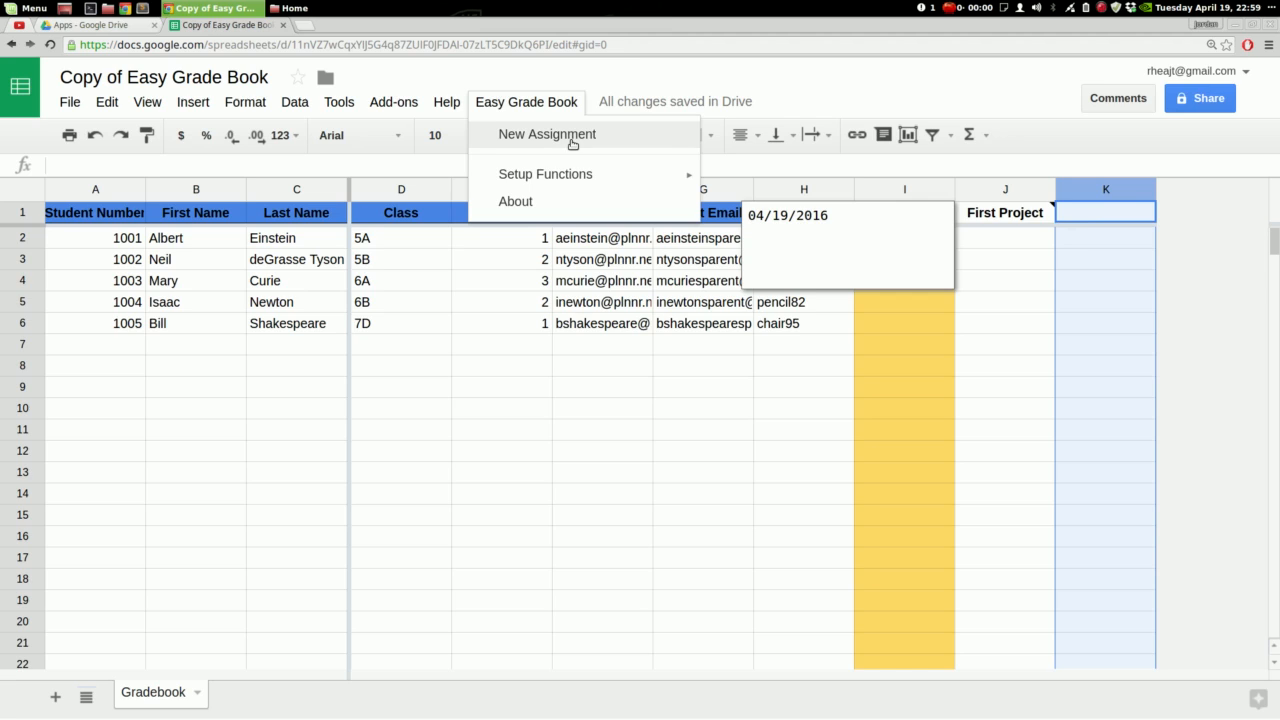
{"action": "left_click", "coordinate": [1091, 218]}
{"action": "left_click", "coordinate": [1017, 216]}
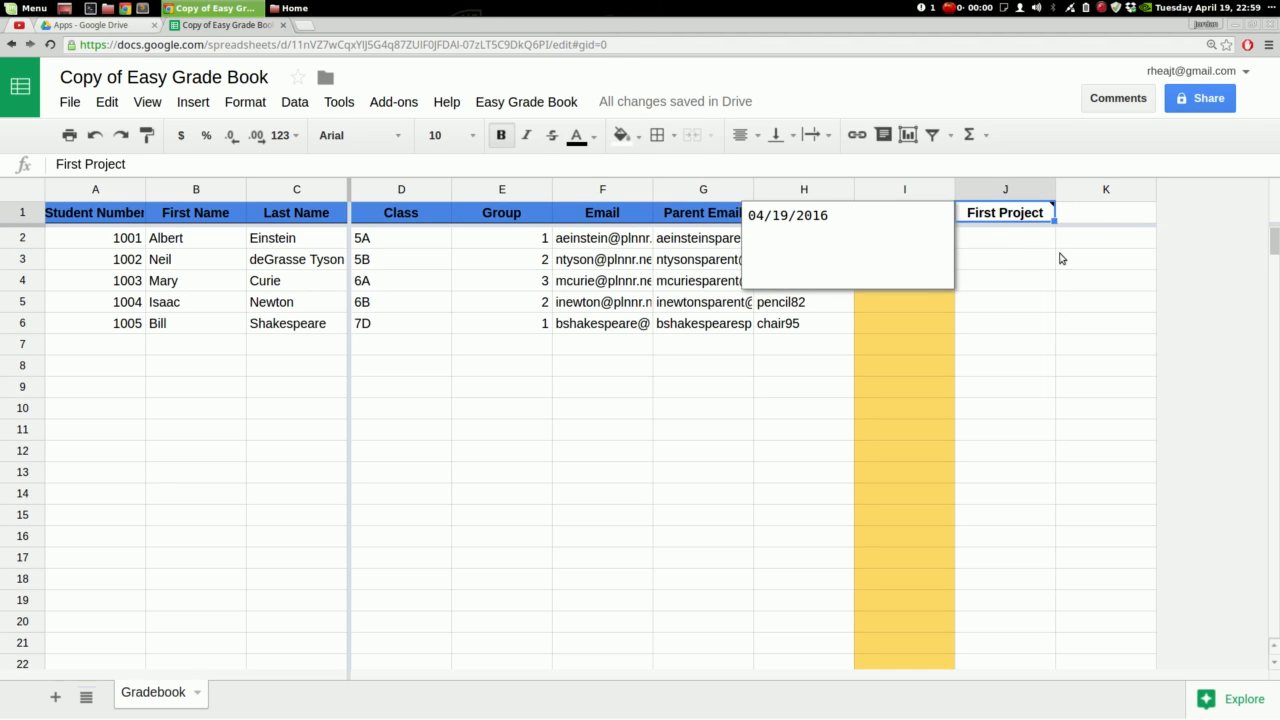
{"action": "left_click", "coordinate": [1025, 245]}
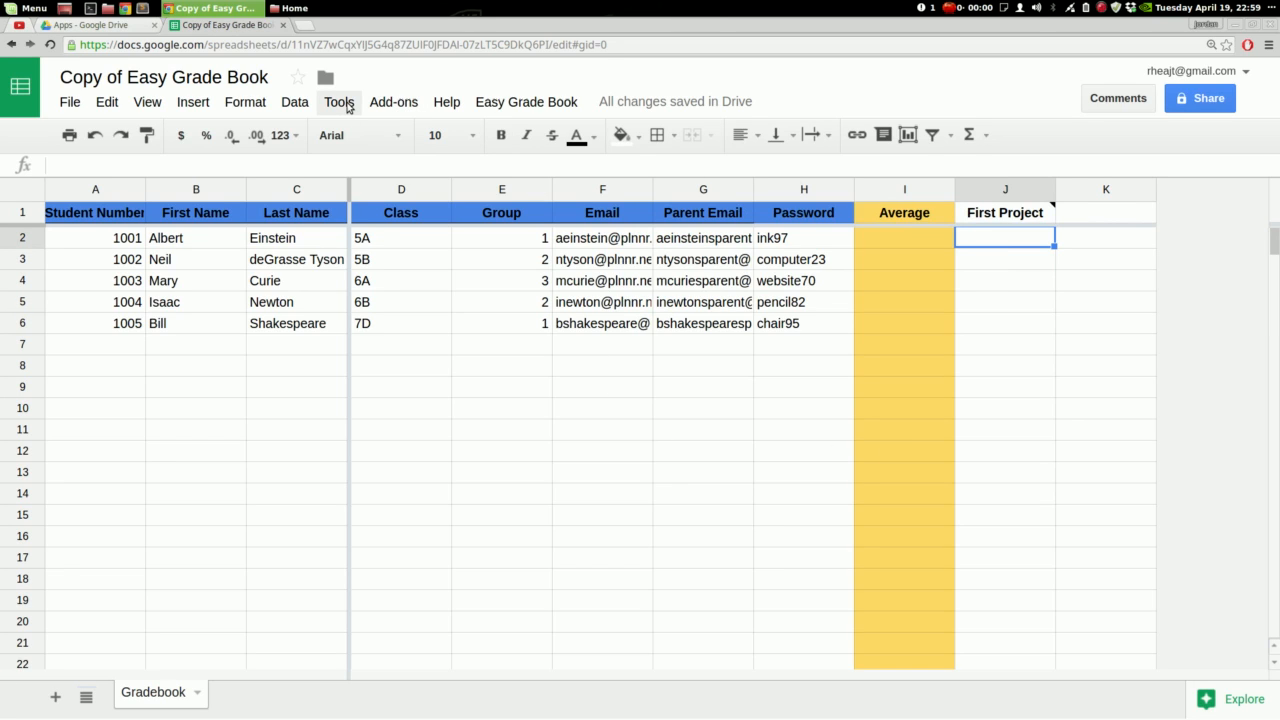
{"action": "left_click", "coordinate": [340, 102]}
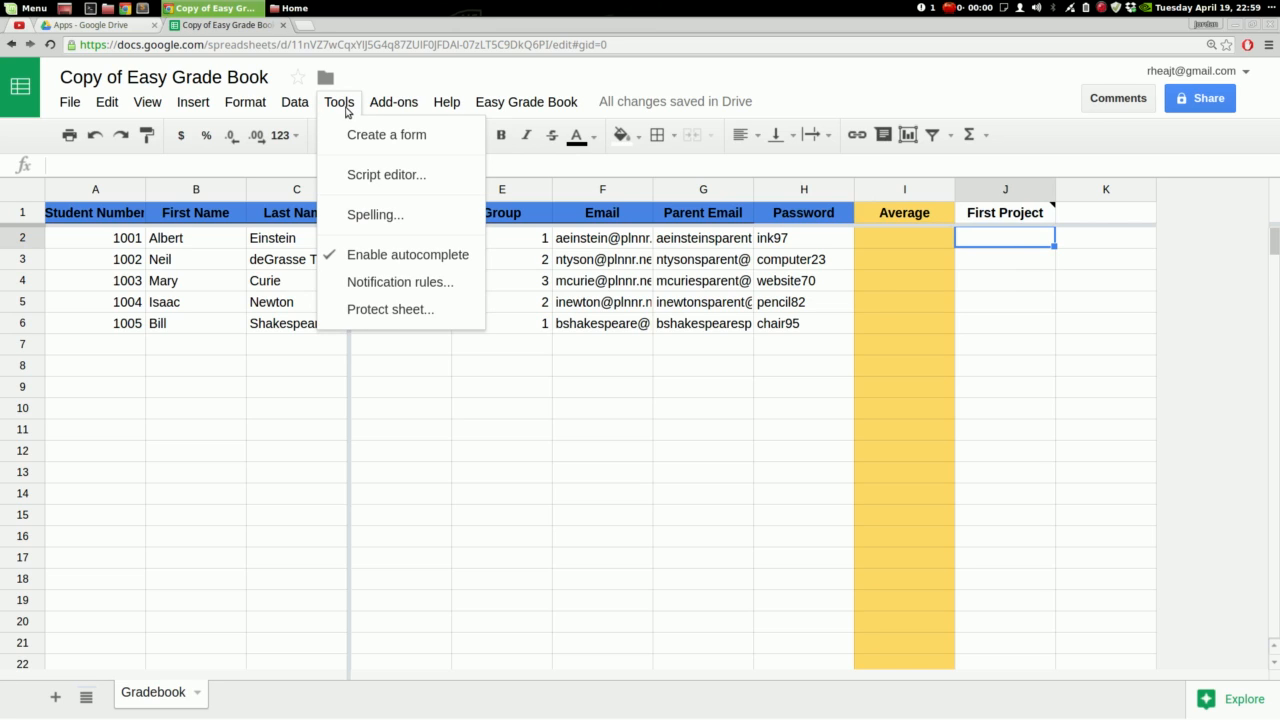
{"action": "left_click", "coordinate": [375, 176]}
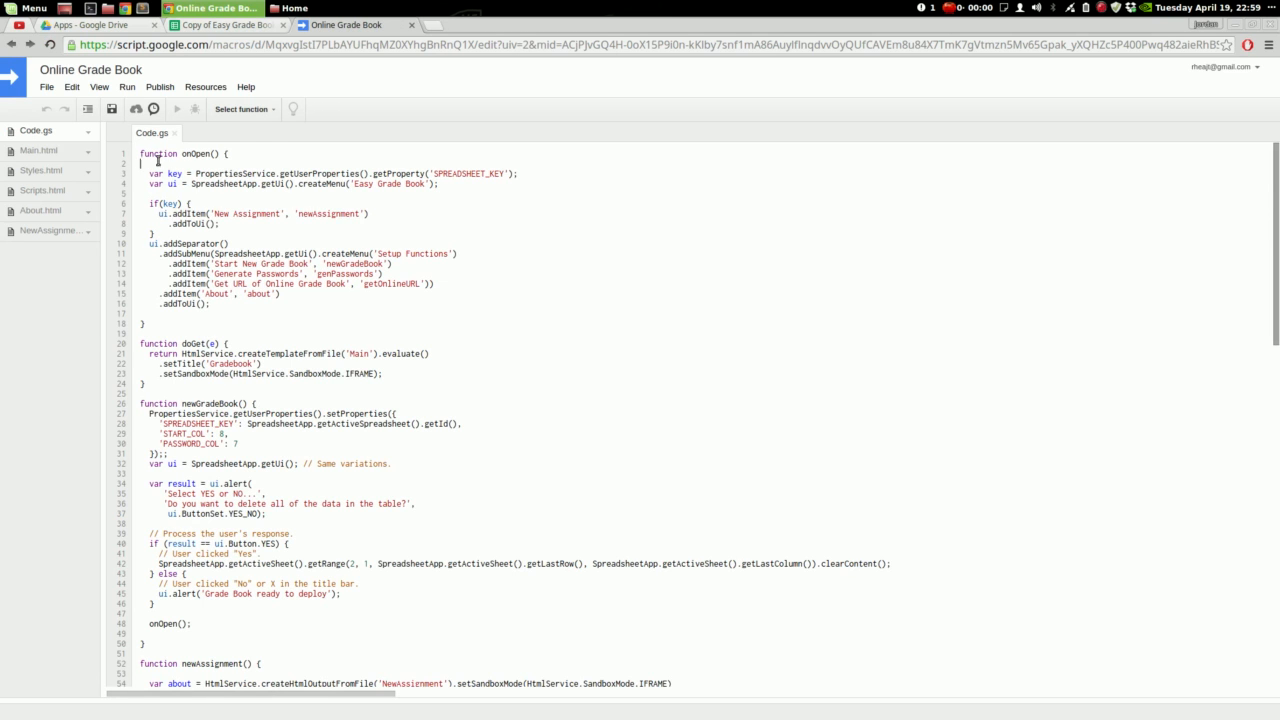
Deploy the project as a web app version 'First deploy', accessible to Anyone
{"action": "left_click", "coordinate": [155, 88]}
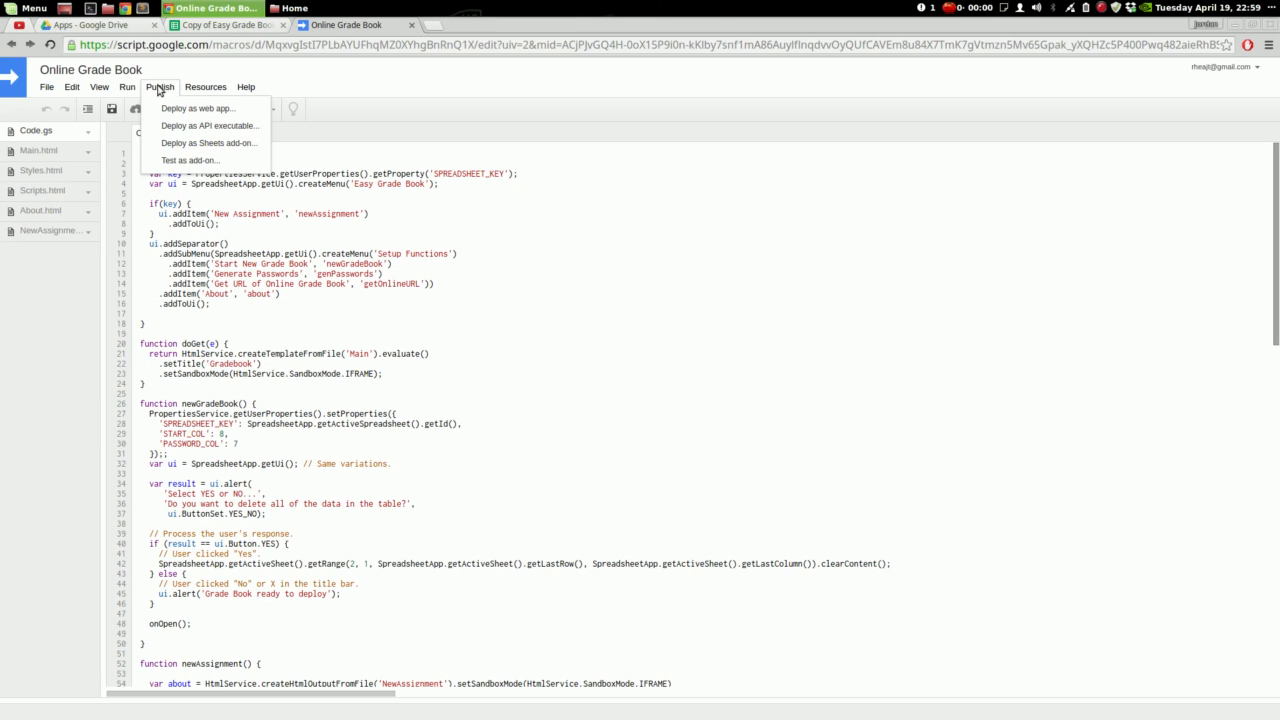
{"action": "left_click", "coordinate": [180, 108]}
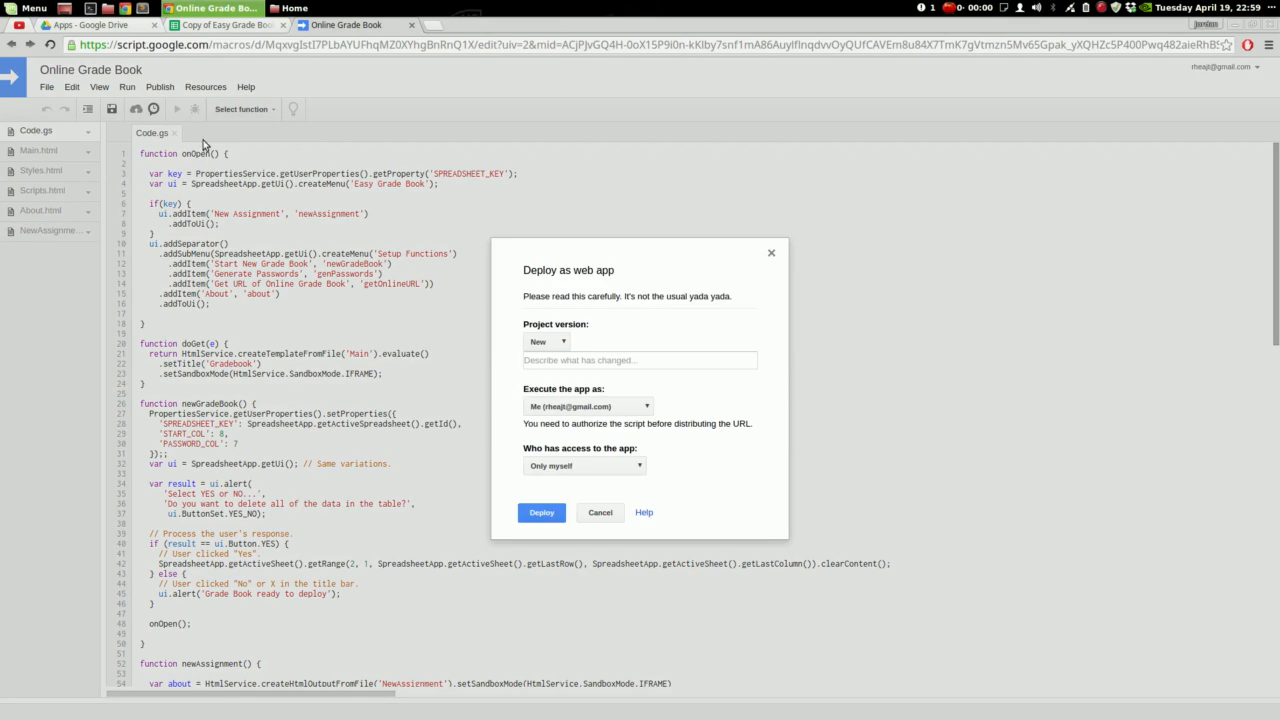
{"action": "left_click", "coordinate": [560, 362]}
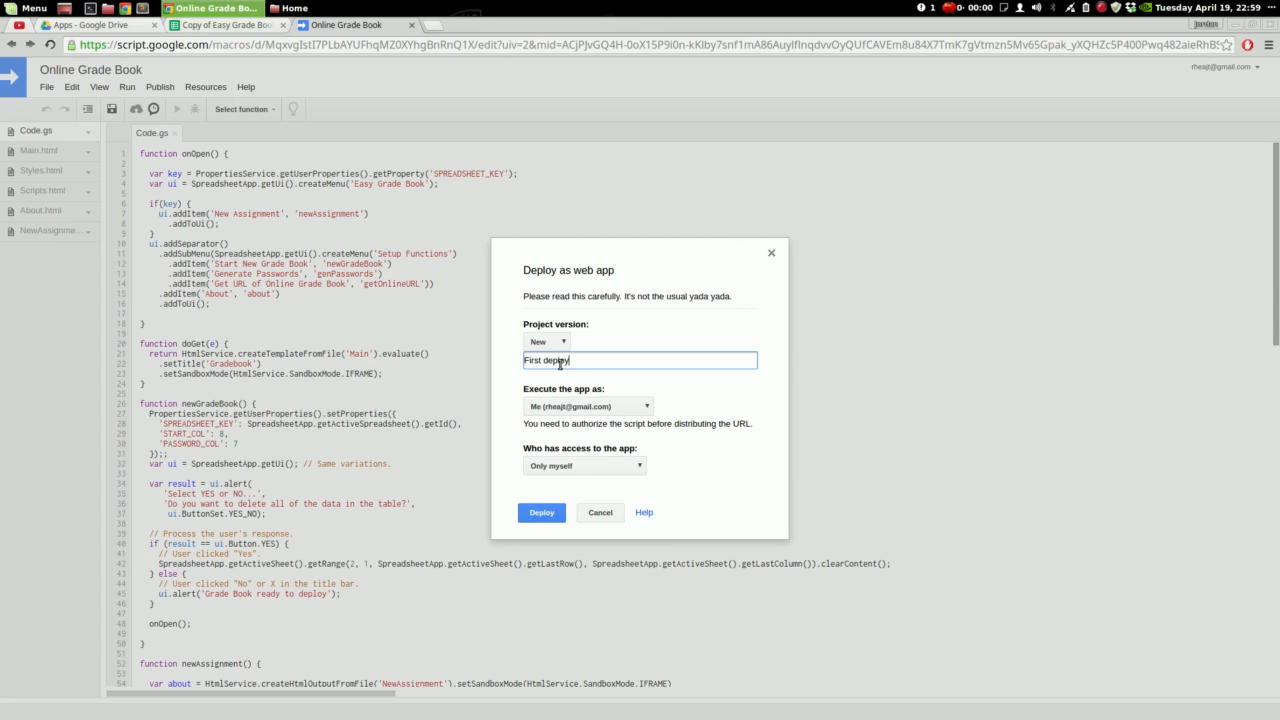
{"action": "left_click", "coordinate": [576, 467]}
{"action": "left_click", "coordinate": [586, 490]}
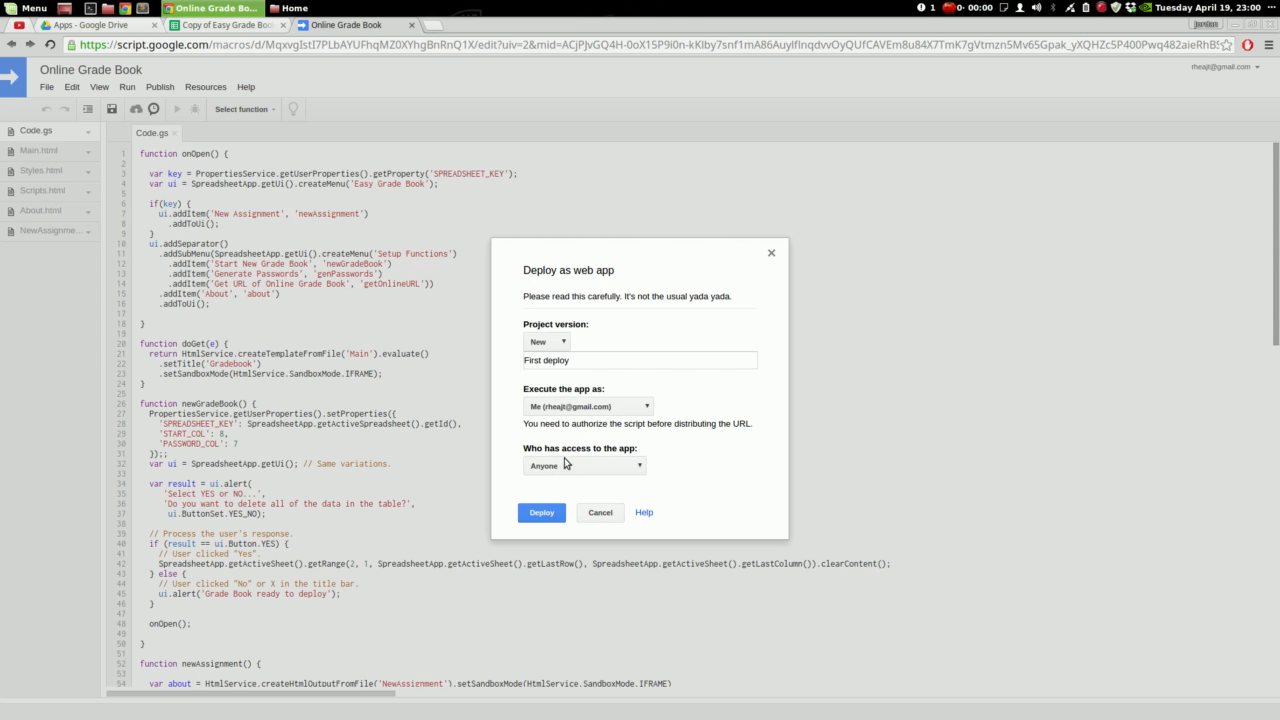
{"action": "left_click", "coordinate": [553, 470]}
{"action": "left_click", "coordinate": [555, 515]}
{"action": "left_click", "coordinate": [538, 517]}
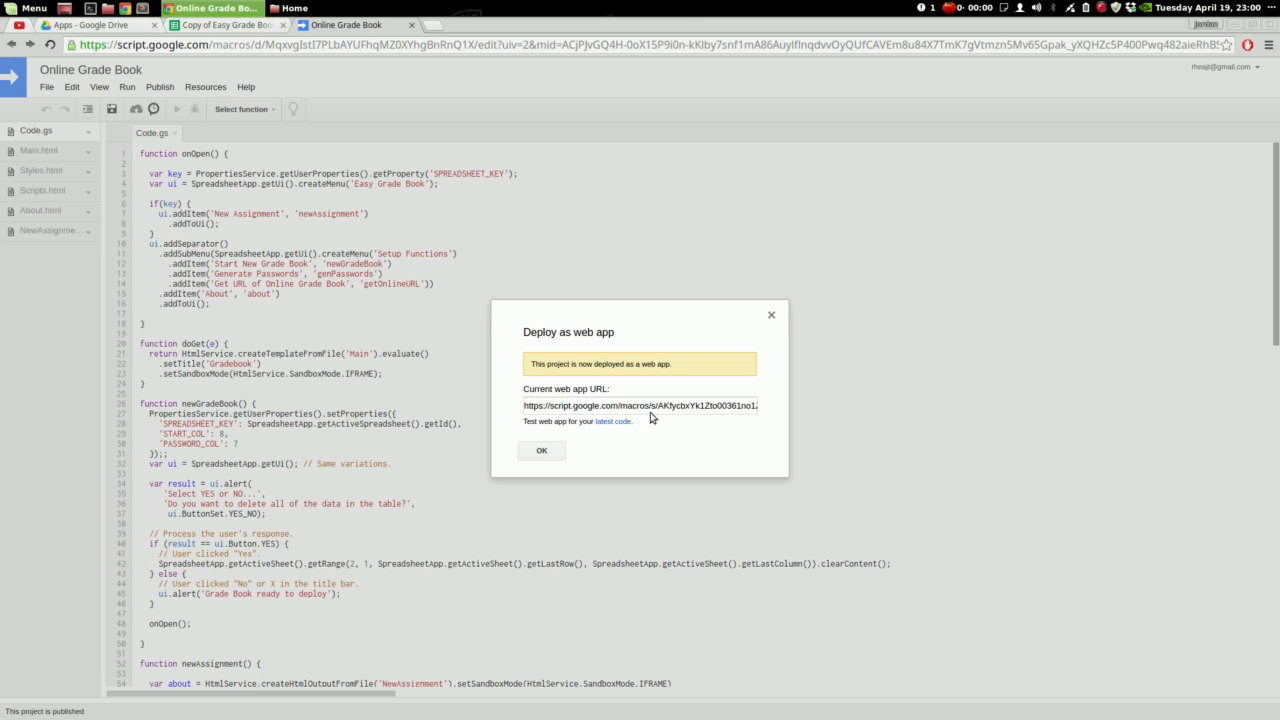
Close the web app deployment confirmation showing the current URL
{"action": "left_click_drag", "start_coordinate": [525, 408], "coordinate": [687, 406]}
{"action": "left_click", "coordinate": [682, 407]}
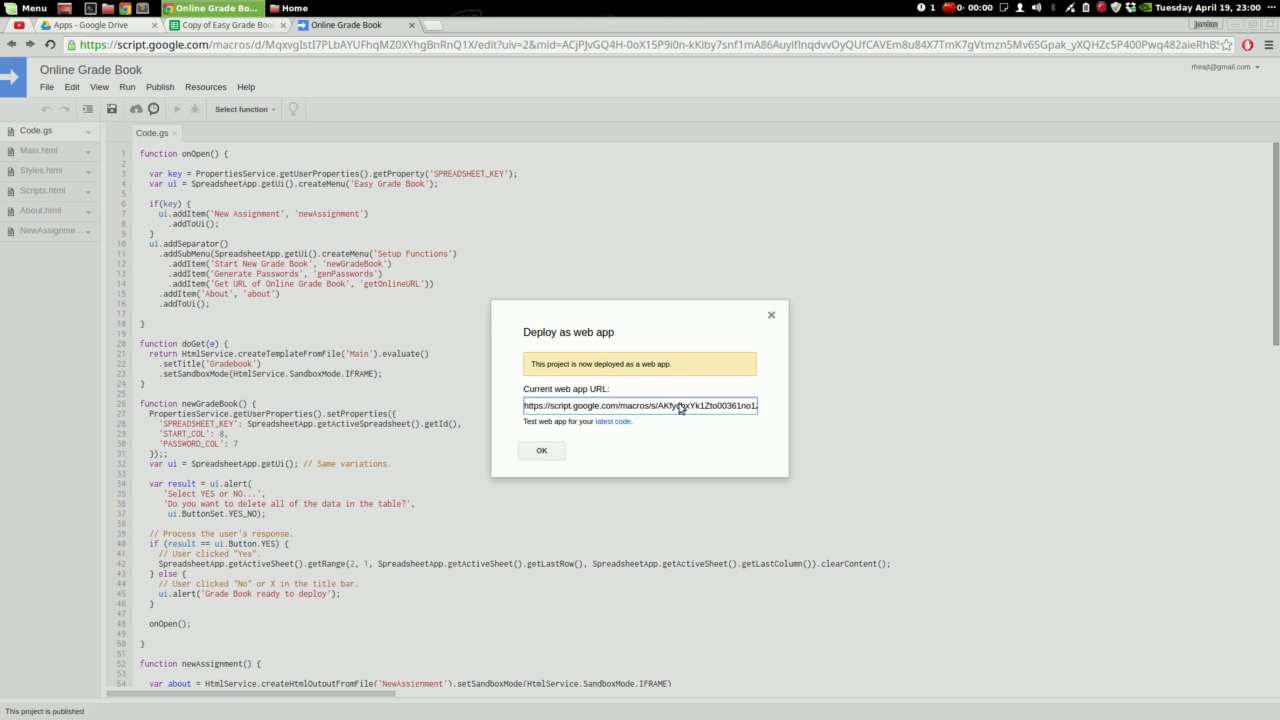
{"action": "left_click", "coordinate": [543, 451]}
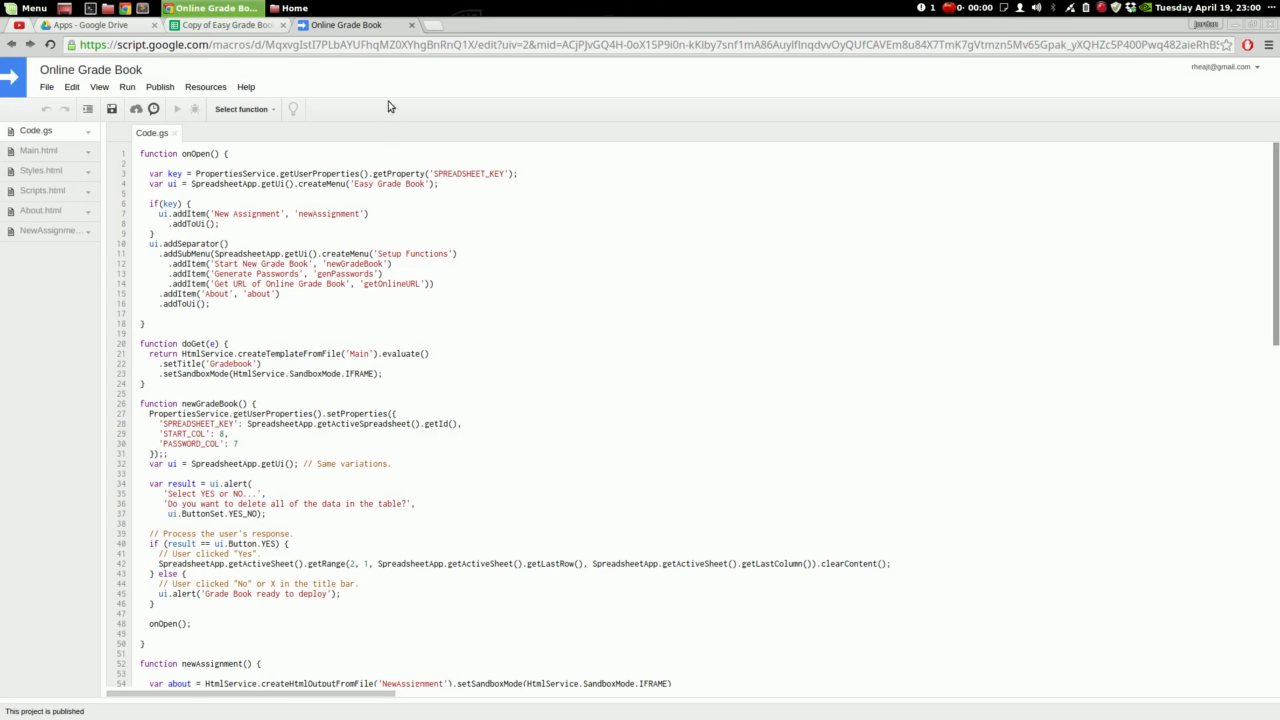
View Main.html's login page markup, then return to Code.gs
{"action": "scroll", "coordinate": [358, 300], "scroll_direction": "down", "scroll_amount": 4}
{"action": "scroll", "coordinate": [362, 316], "scroll_direction": "down", "scroll_amount": 2}
{"action": "scroll", "coordinate": [300, 305], "scroll_direction": "up", "scroll_amount": 6}
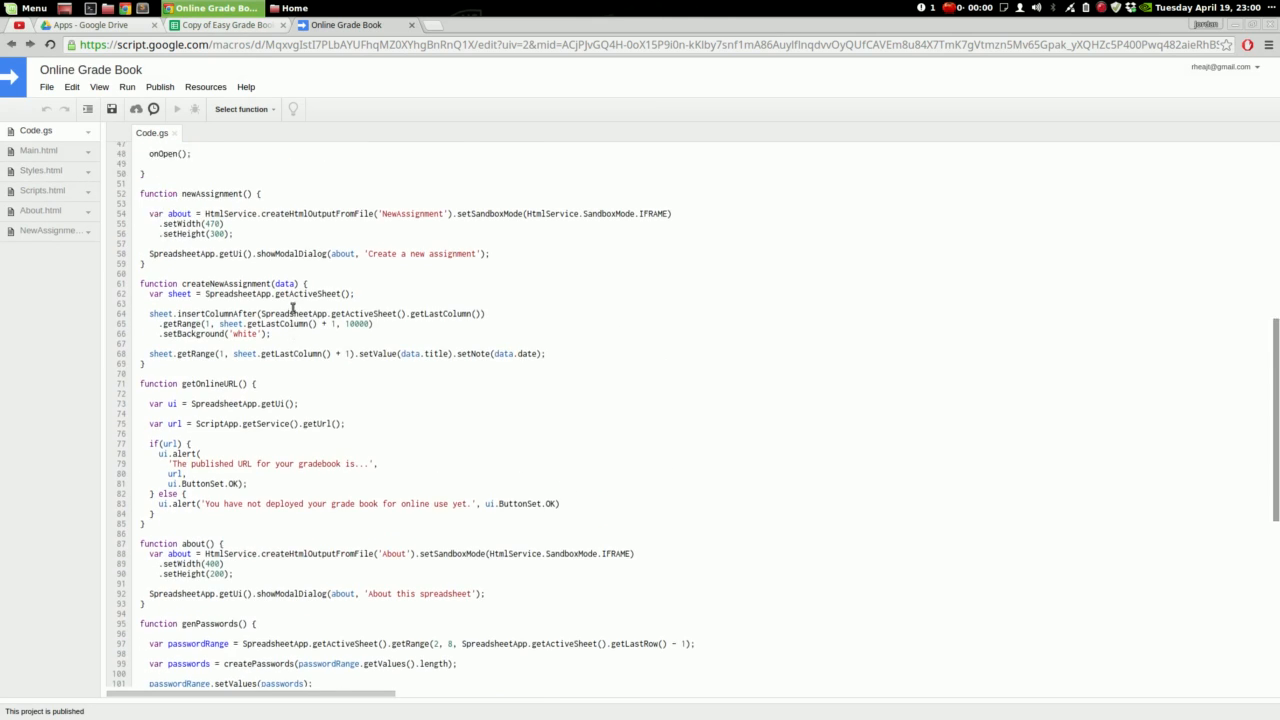
{"action": "left_click", "coordinate": [45, 154]}
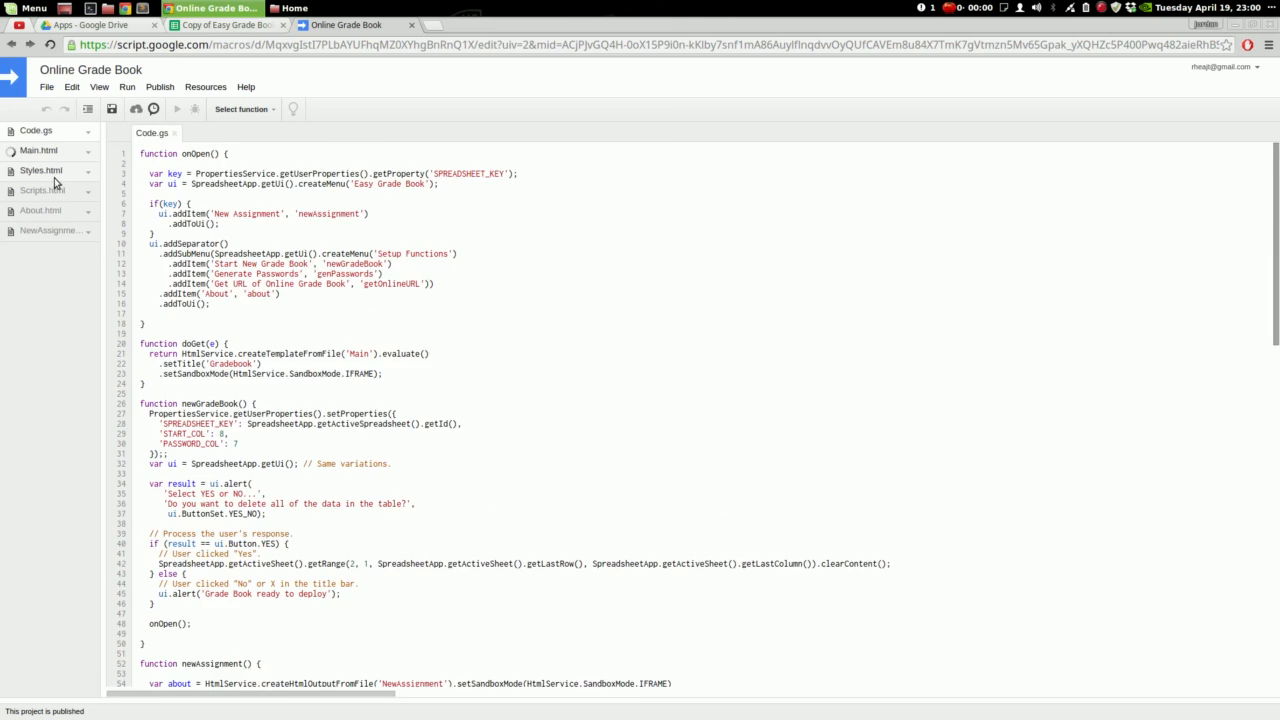
{"action": "scroll", "coordinate": [374, 388], "scroll_direction": "down", "scroll_amount": 2}
{"action": "scroll", "coordinate": [377, 385], "scroll_direction": "up", "scroll_amount": 2}
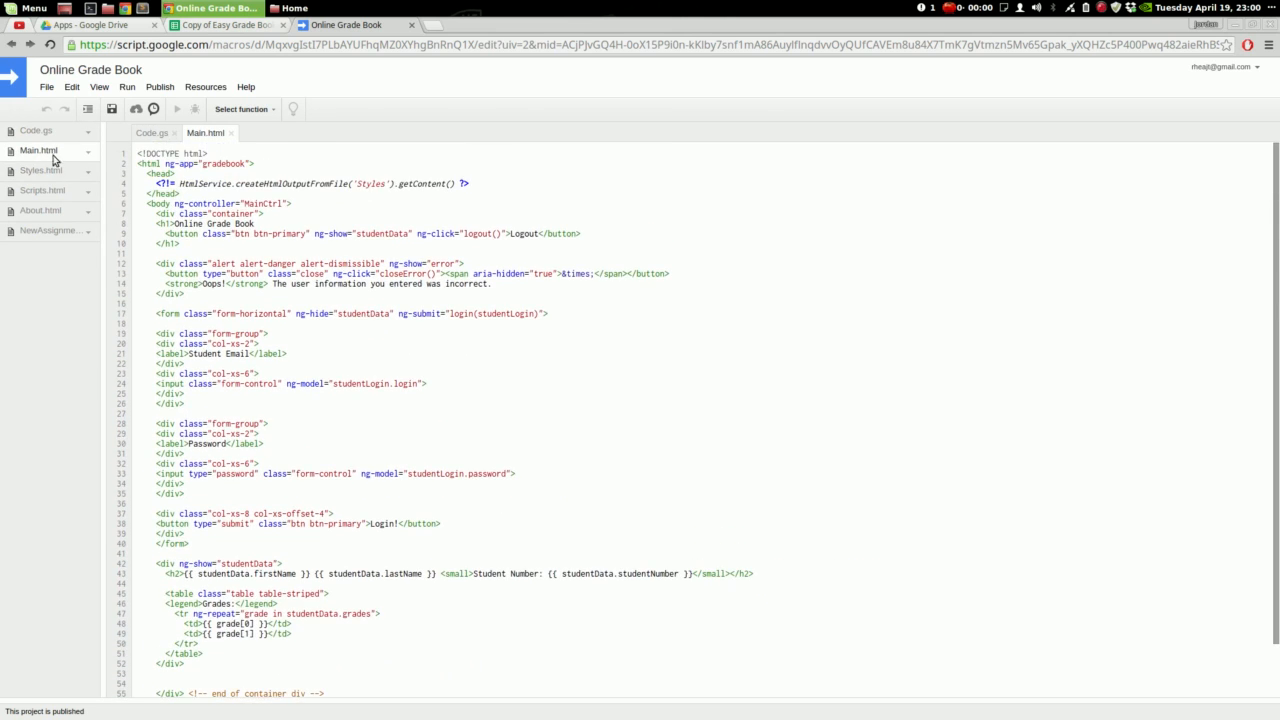
{"action": "left_click", "coordinate": [36, 130]}
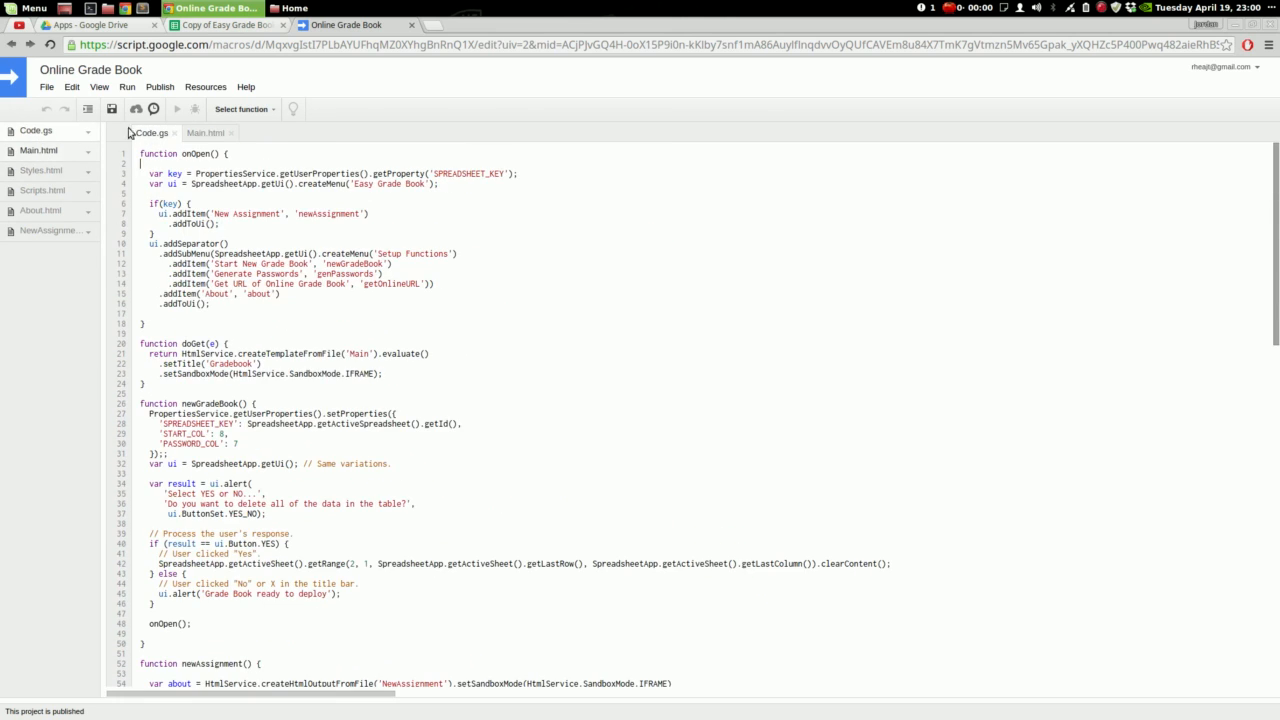
Close the script editor and display the Online Grade Book URL, selecting it for copying
{"action": "left_click", "coordinate": [411, 26]}
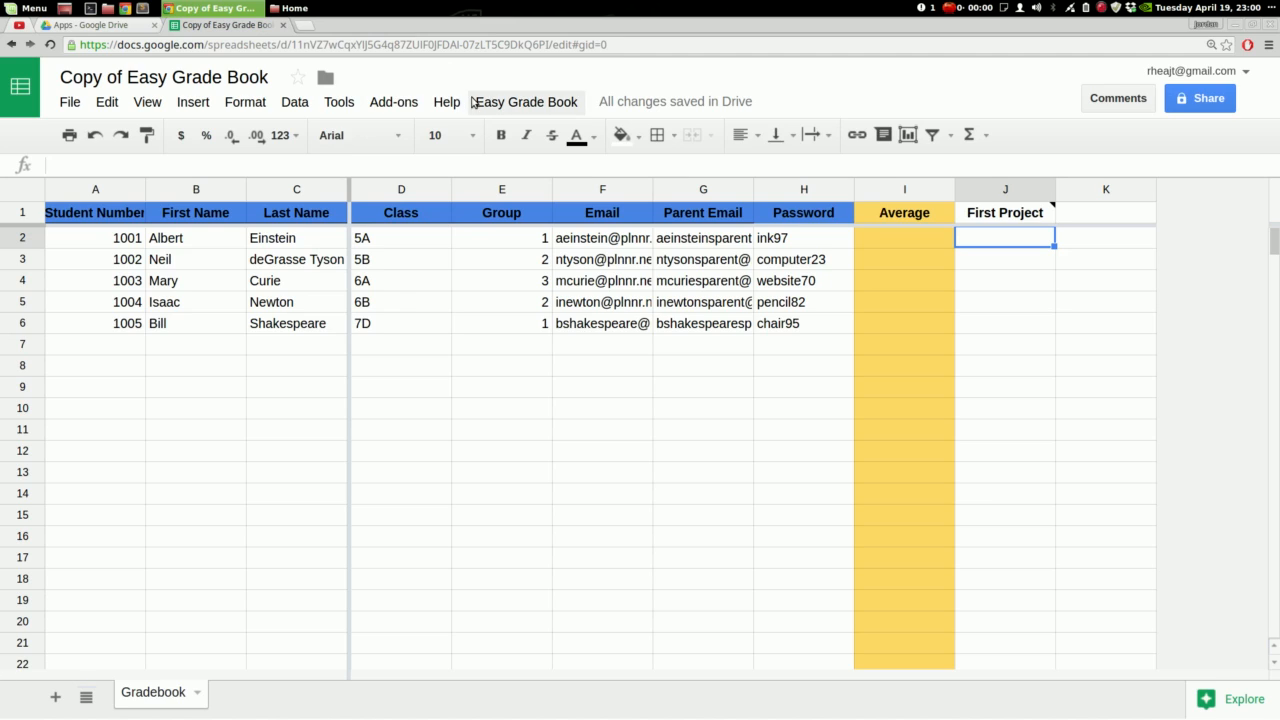
{"action": "left_click", "coordinate": [526, 102]}
{"action": "mouse_move", "coordinate": [536, 176]}
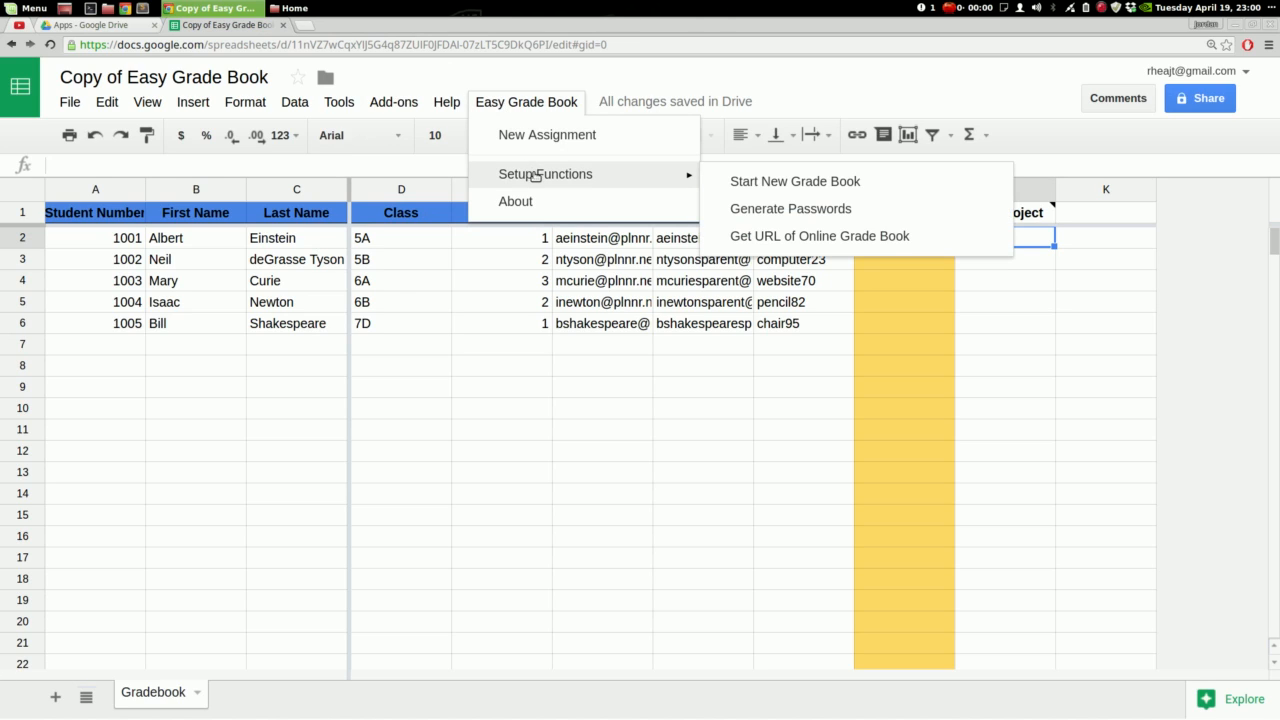
{"action": "left_click", "coordinate": [858, 245]}
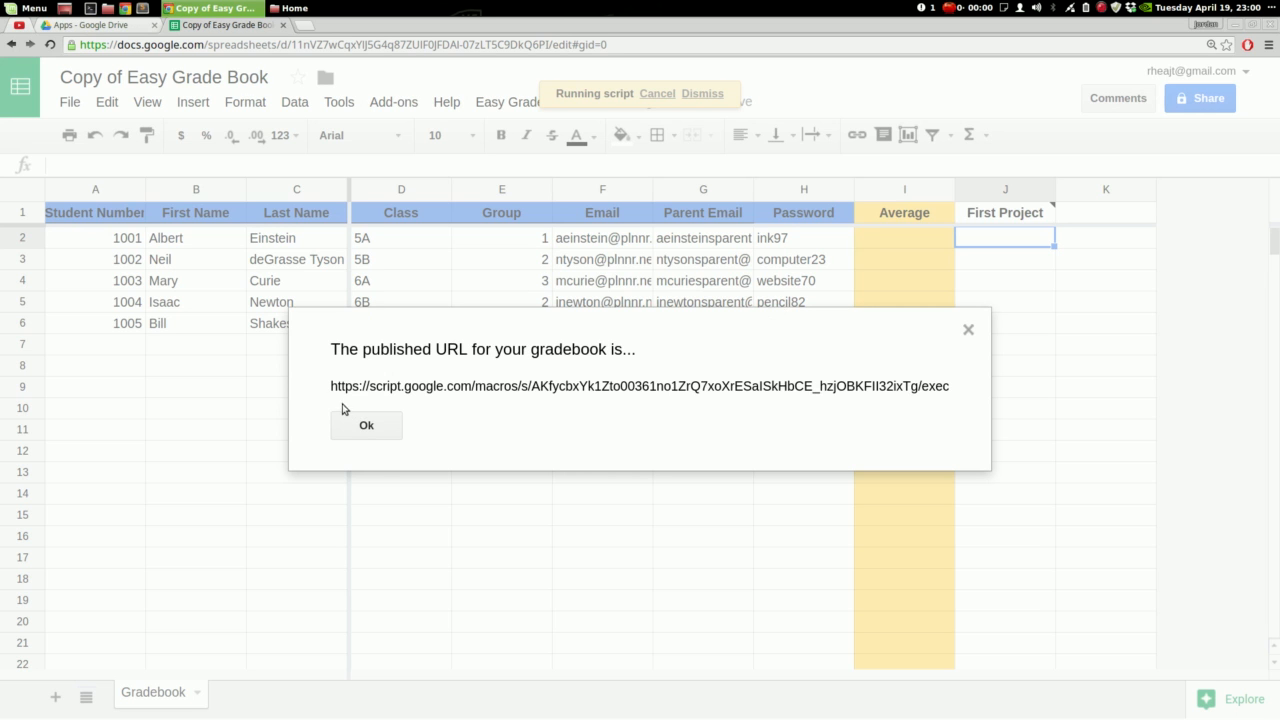
{"action": "triple_click", "coordinate": [415, 395]}
{"action": "key", "text": "ctrl+c"}
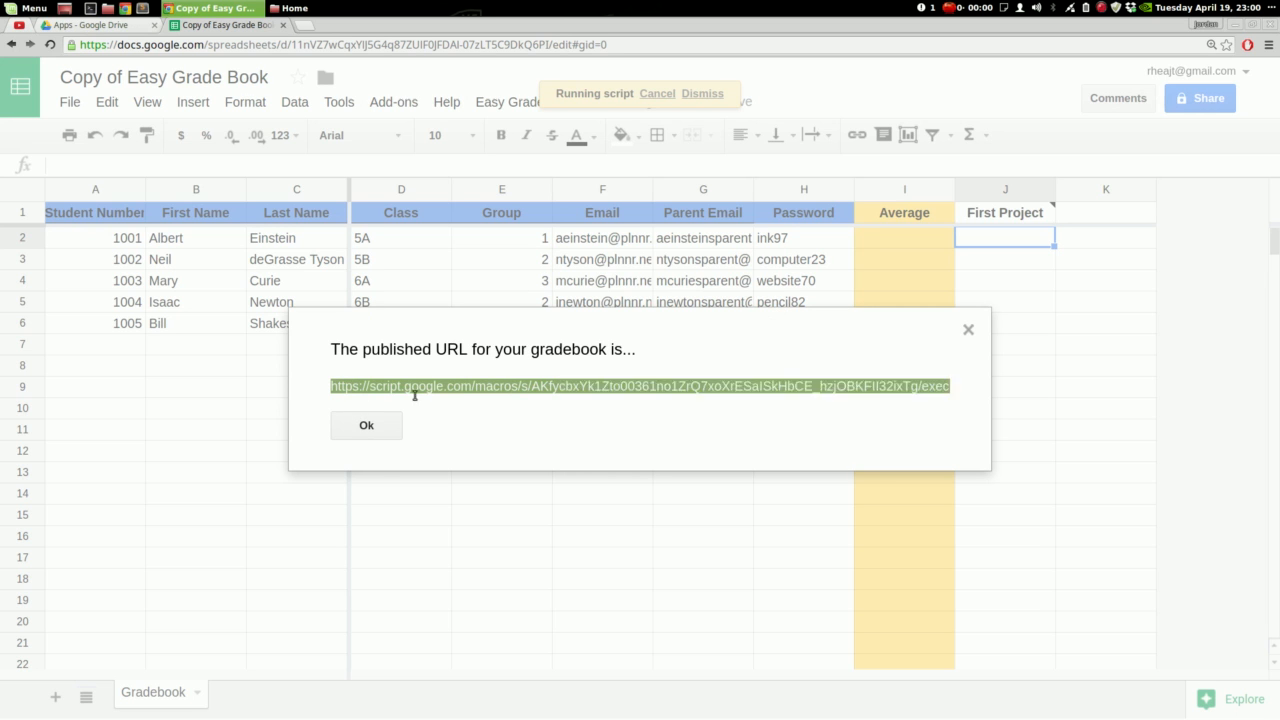
Load the published URL in a new tab to reach the student login page, then return to the spreadsheet
{"action": "left_click", "coordinate": [305, 25]}
{"action": "right_click", "coordinate": [319, 46]}
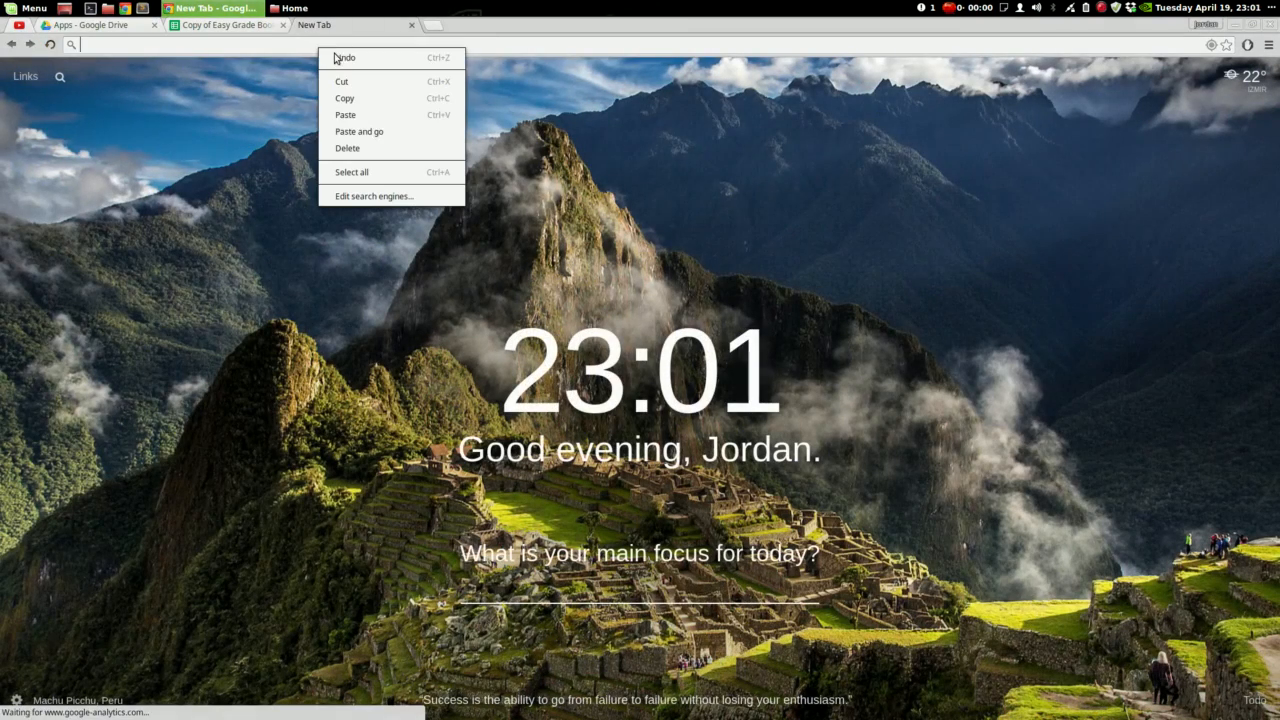
{"action": "left_click", "coordinate": [412, 133]}
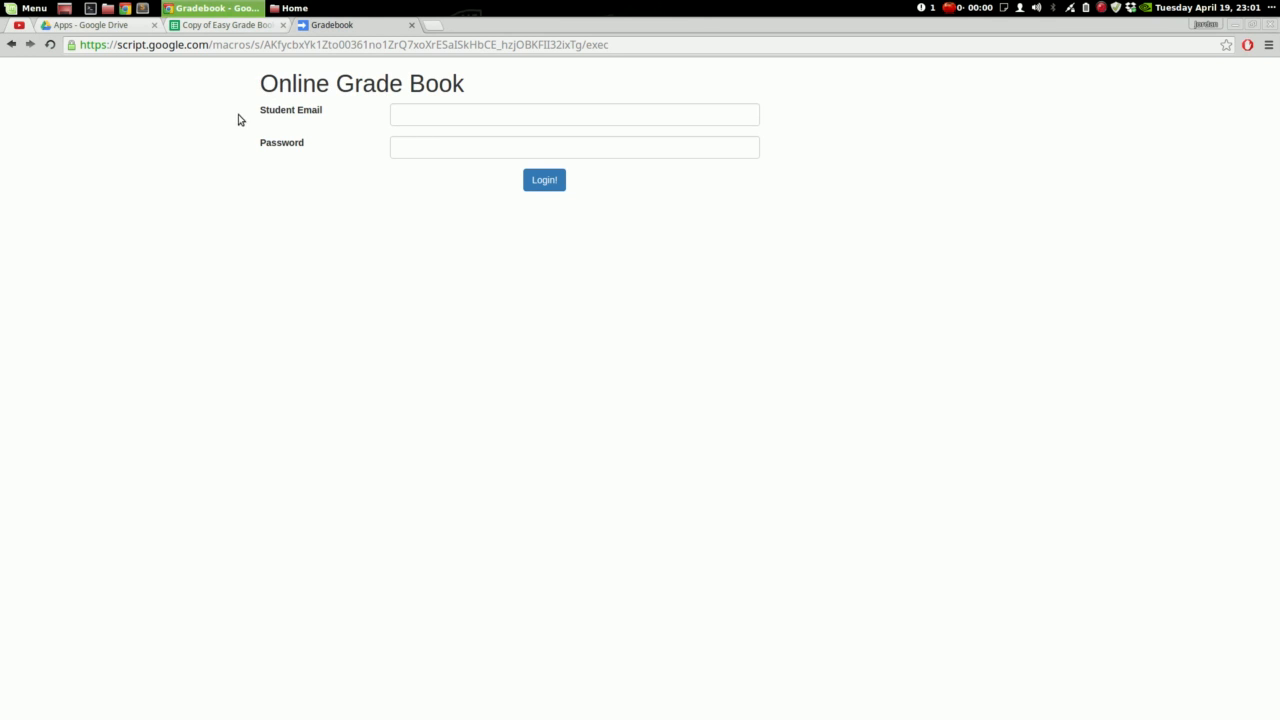
{"action": "left_click", "coordinate": [207, 28]}
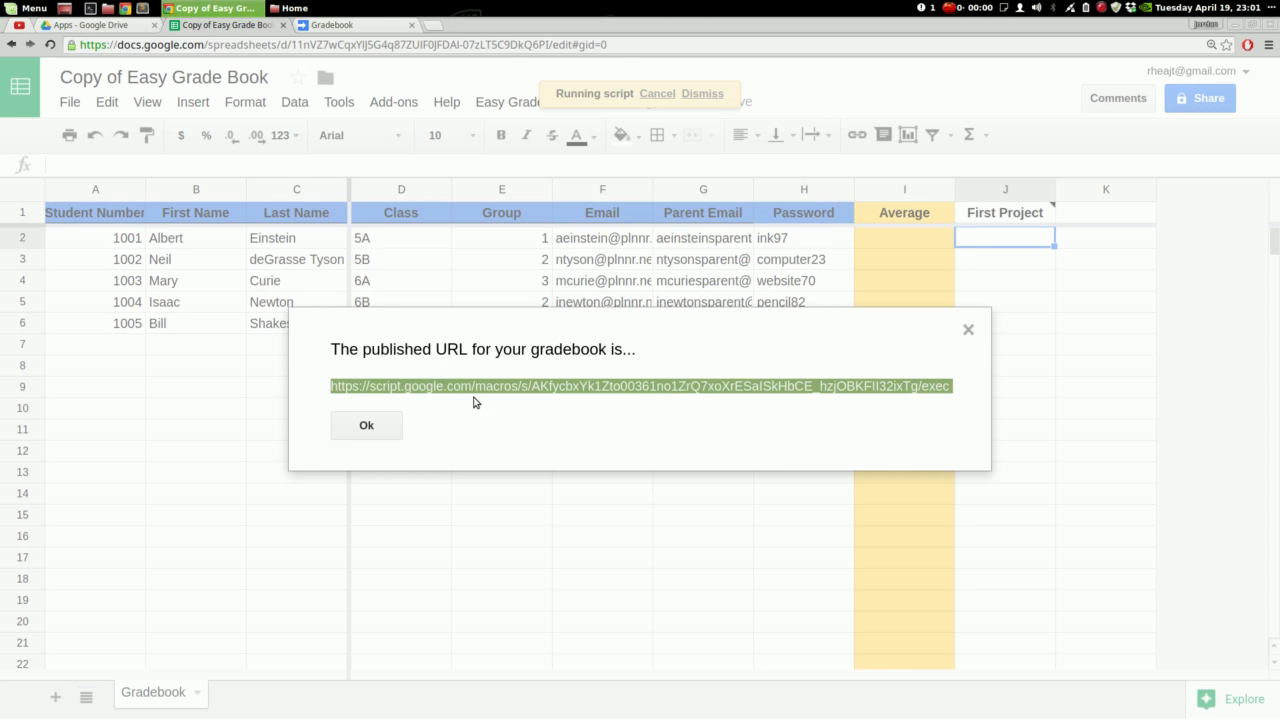
Enter 67 as the first student's First Project grade and check their password in H2
{"action": "left_click", "coordinate": [378, 434]}
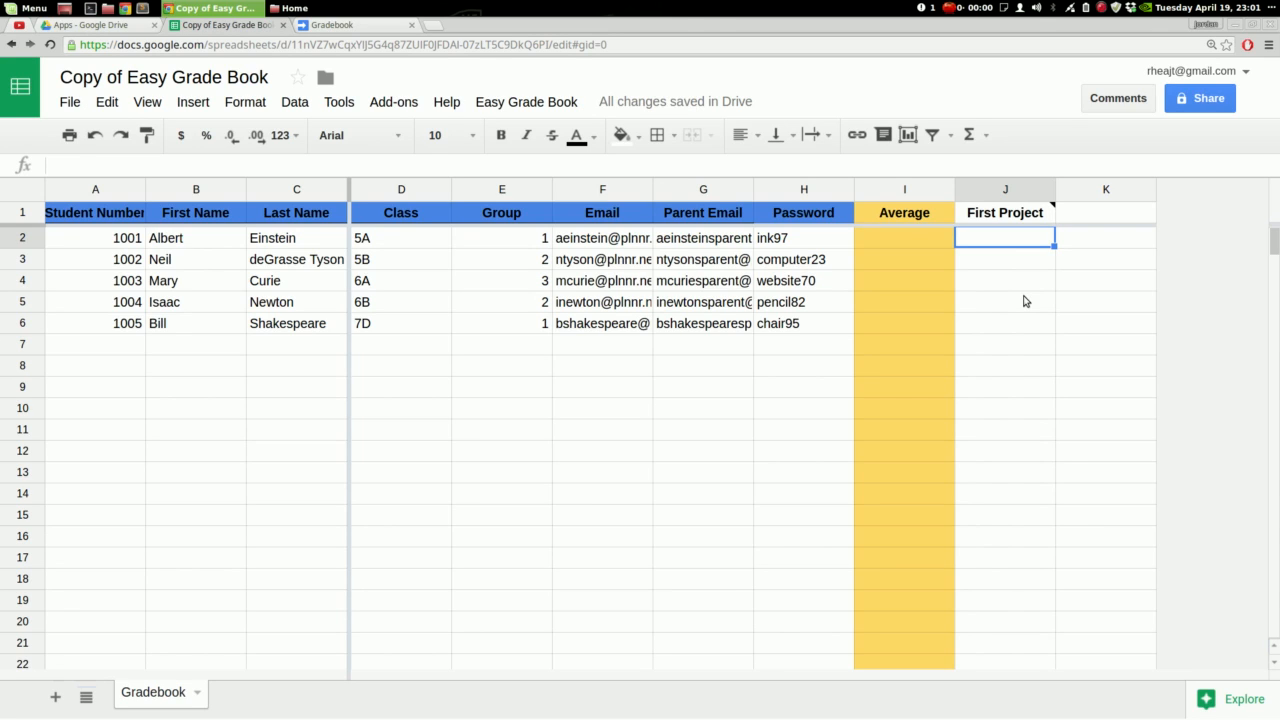
{"action": "type", "text": "67"}
{"action": "key", "text": "Return"}
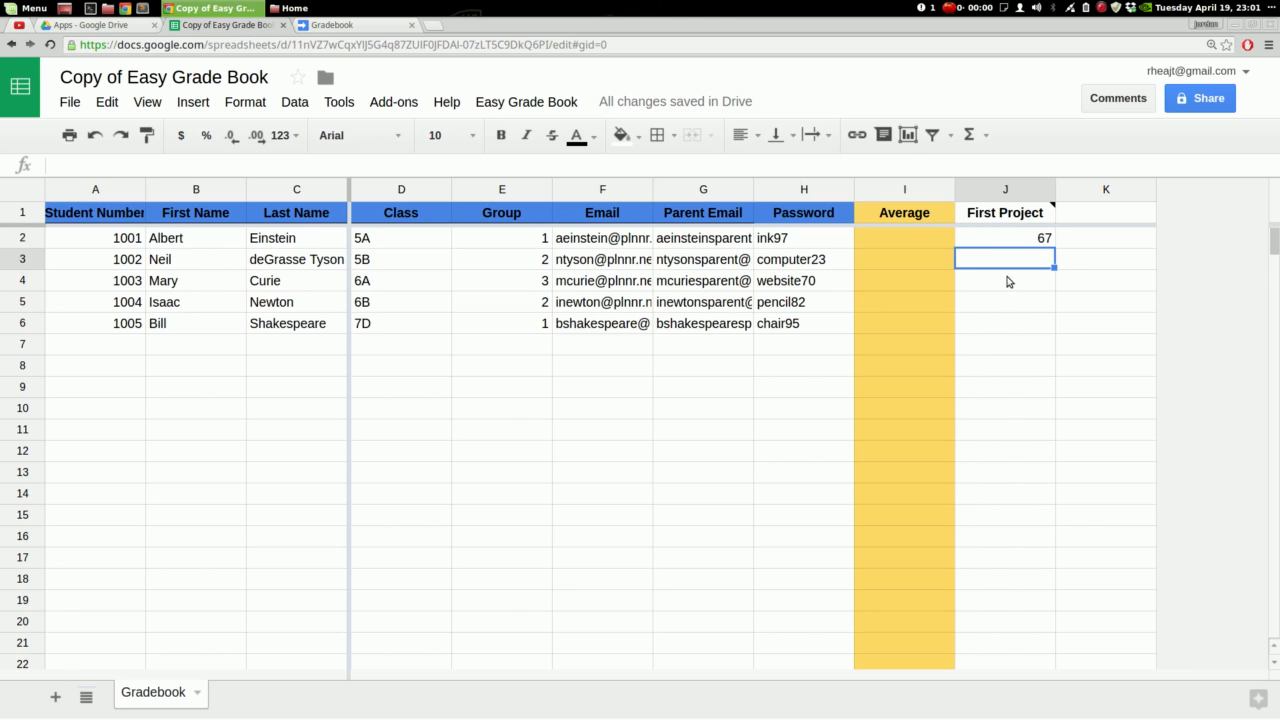
{"action": "left_click", "coordinate": [802, 245]}
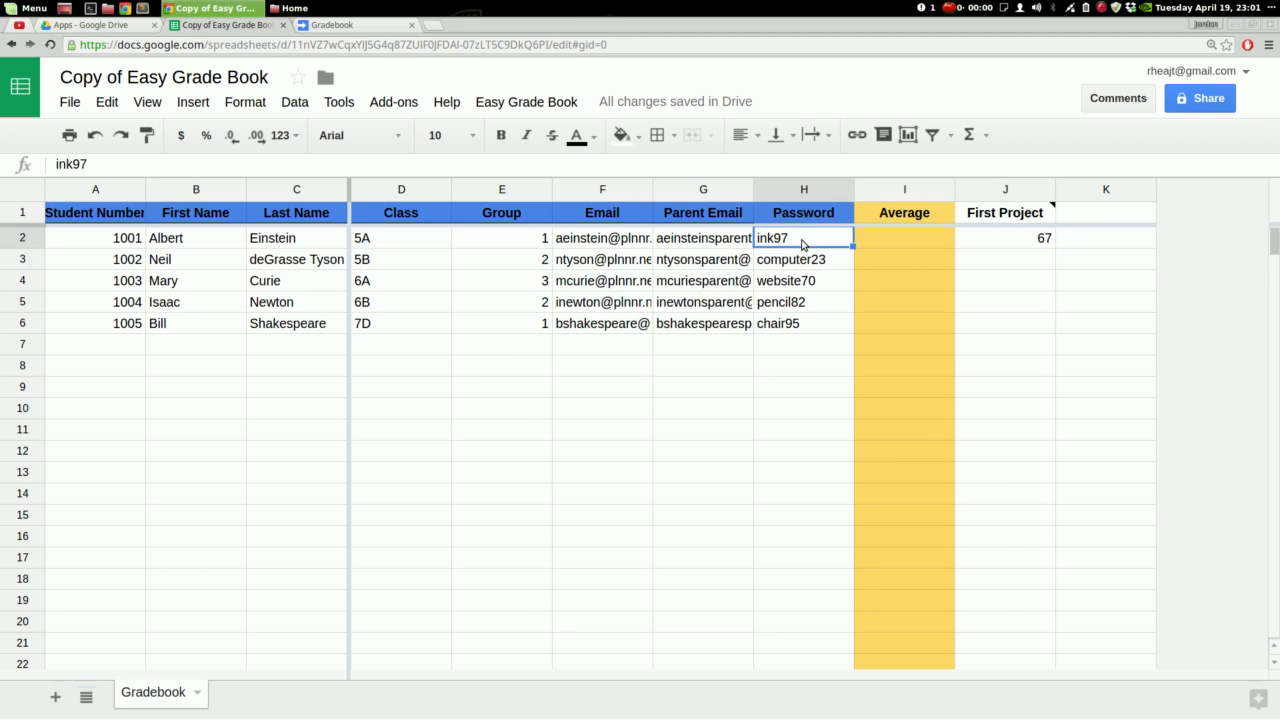
{"action": "left_click", "coordinate": [606, 245]}
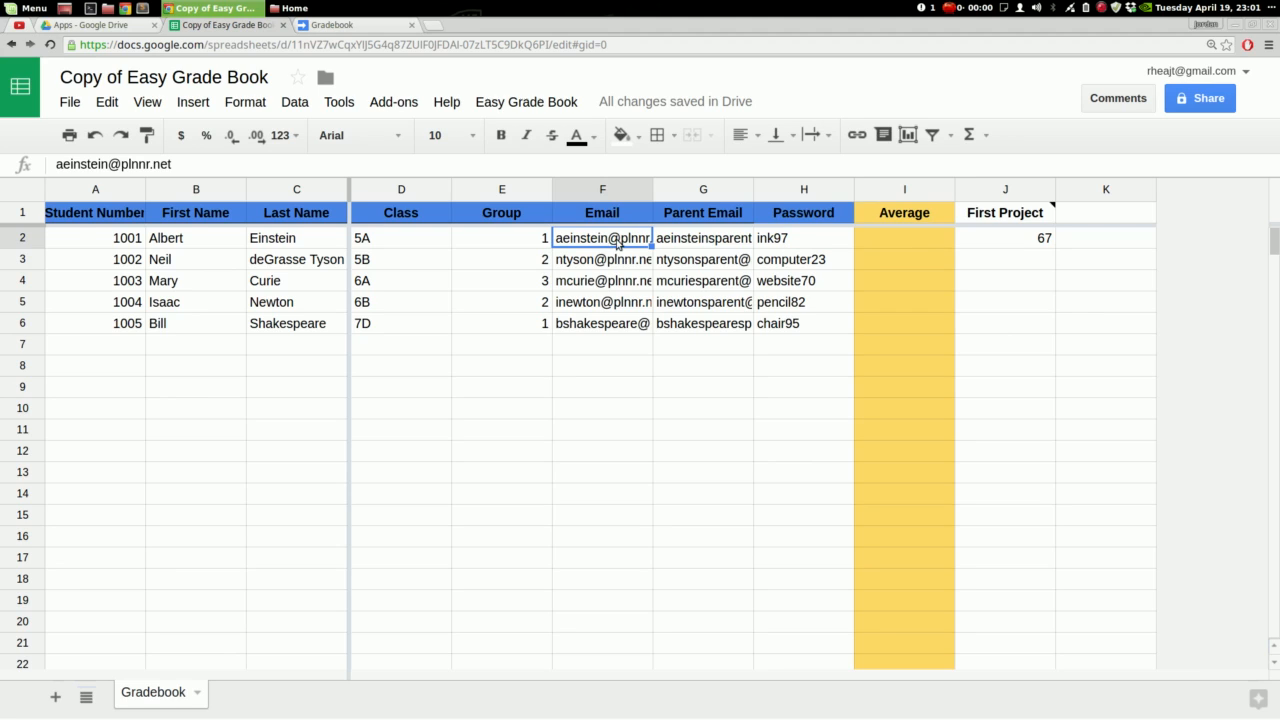
{"action": "left_click", "coordinate": [807, 240]}
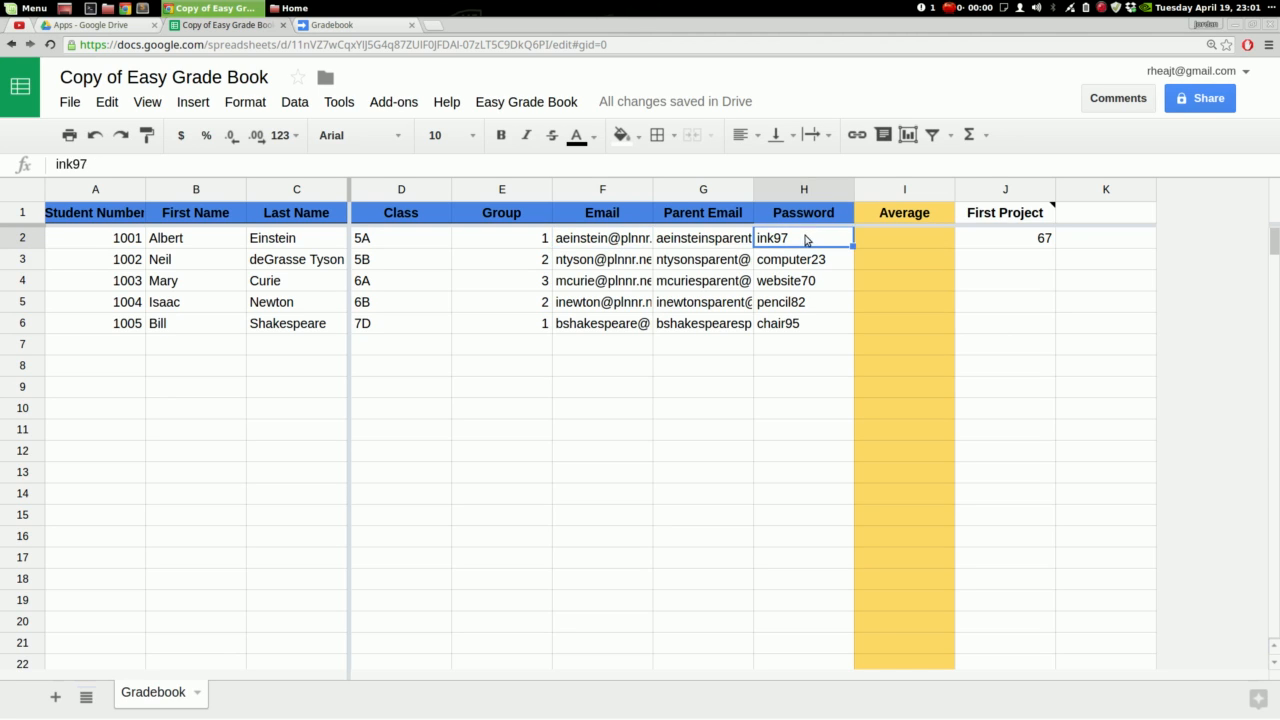
Log into the Online Grade Book with the first student's email and password, confirm the First Project grade of 67, and return to the spreadsheet
{"action": "left_click", "coordinate": [327, 25]}
{"action": "left_click", "coordinate": [421, 113]}
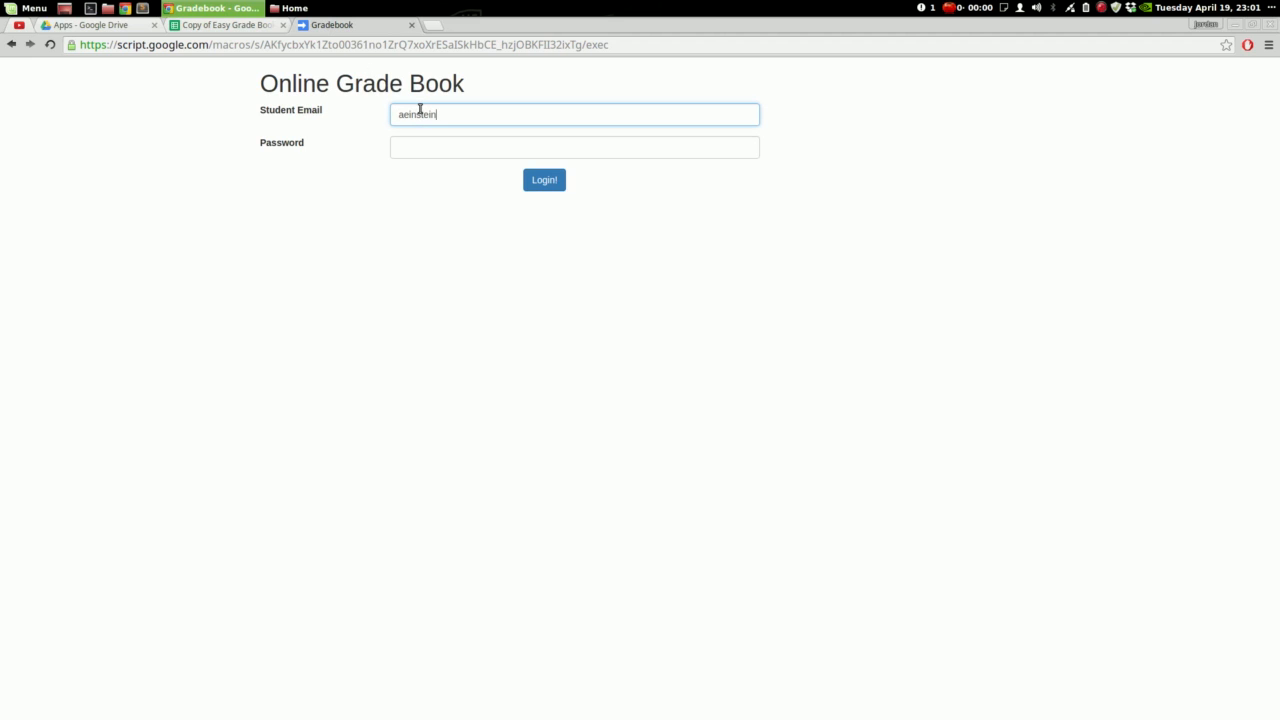
{"action": "key", "text": "Tab"}
{"action": "type", "text": "p"}
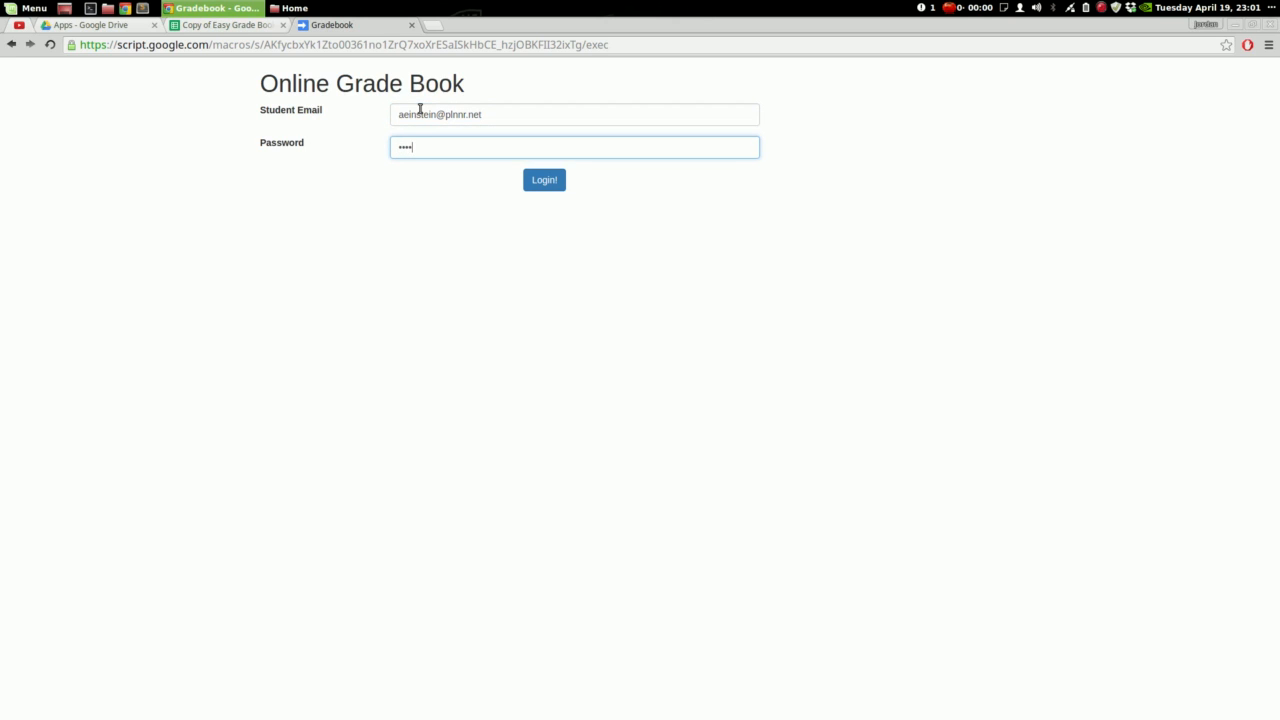
{"action": "key", "text": "Return"}
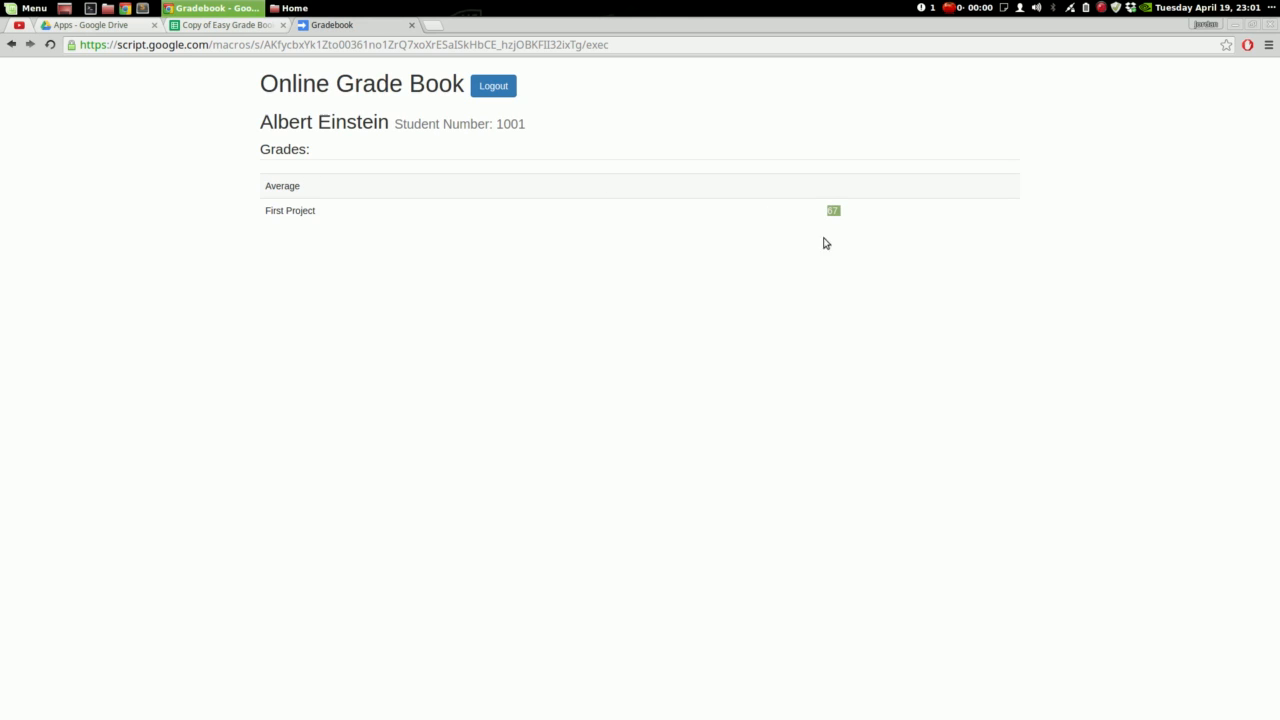
{"action": "left_click", "coordinate": [193, 31]}
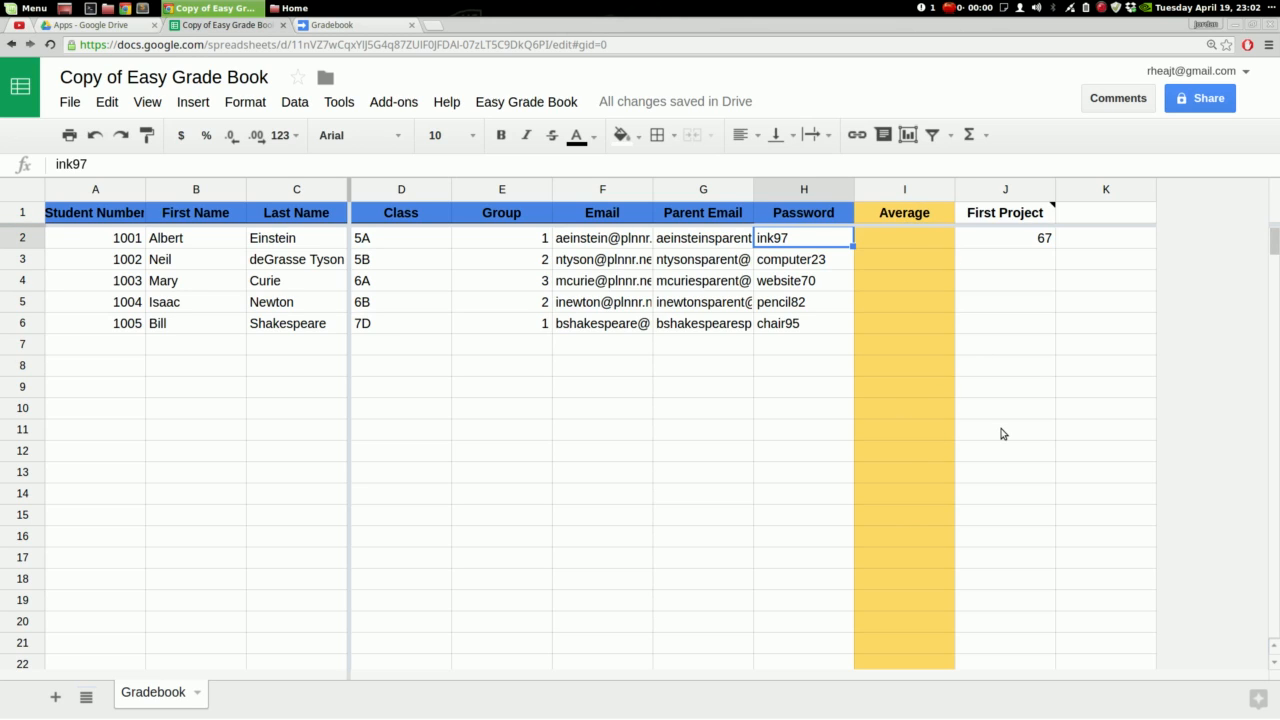
Run Easy Grade Book > Setup Functions > Generate Passwords and spot-check the new passwords in column H
{"action": "left_click", "coordinate": [806, 192]}
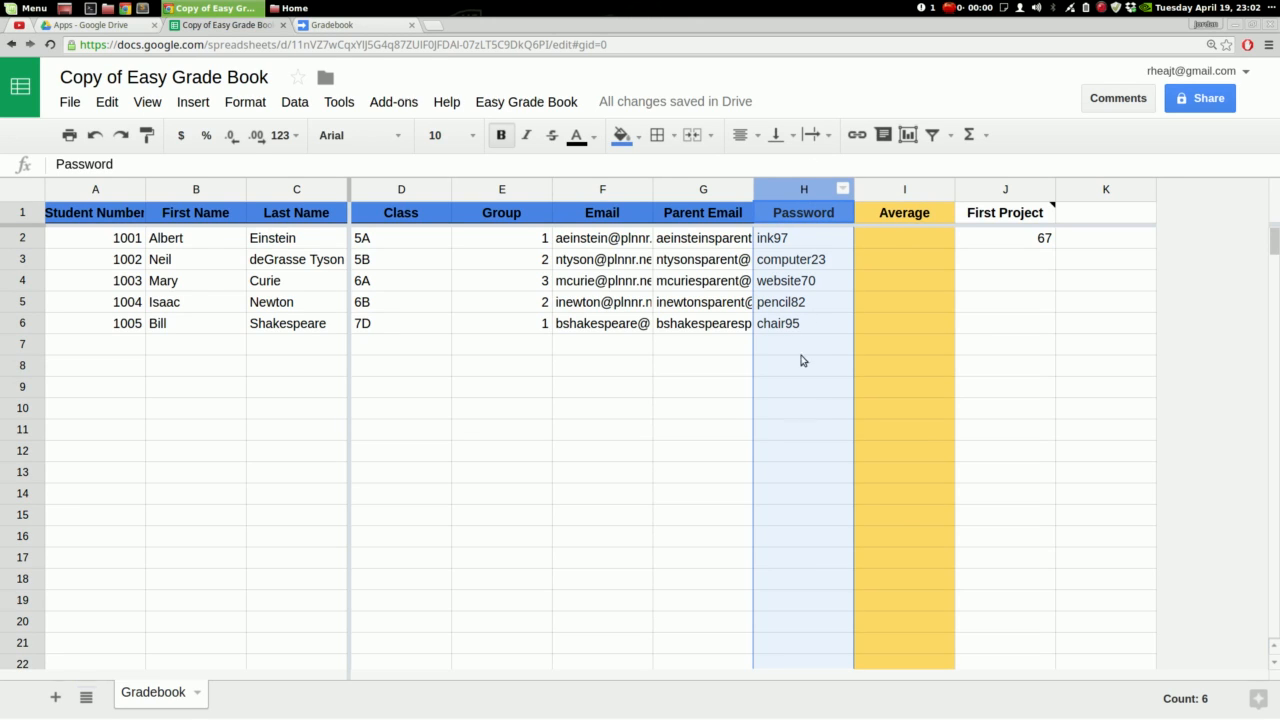
{"action": "left_click", "coordinate": [787, 325]}
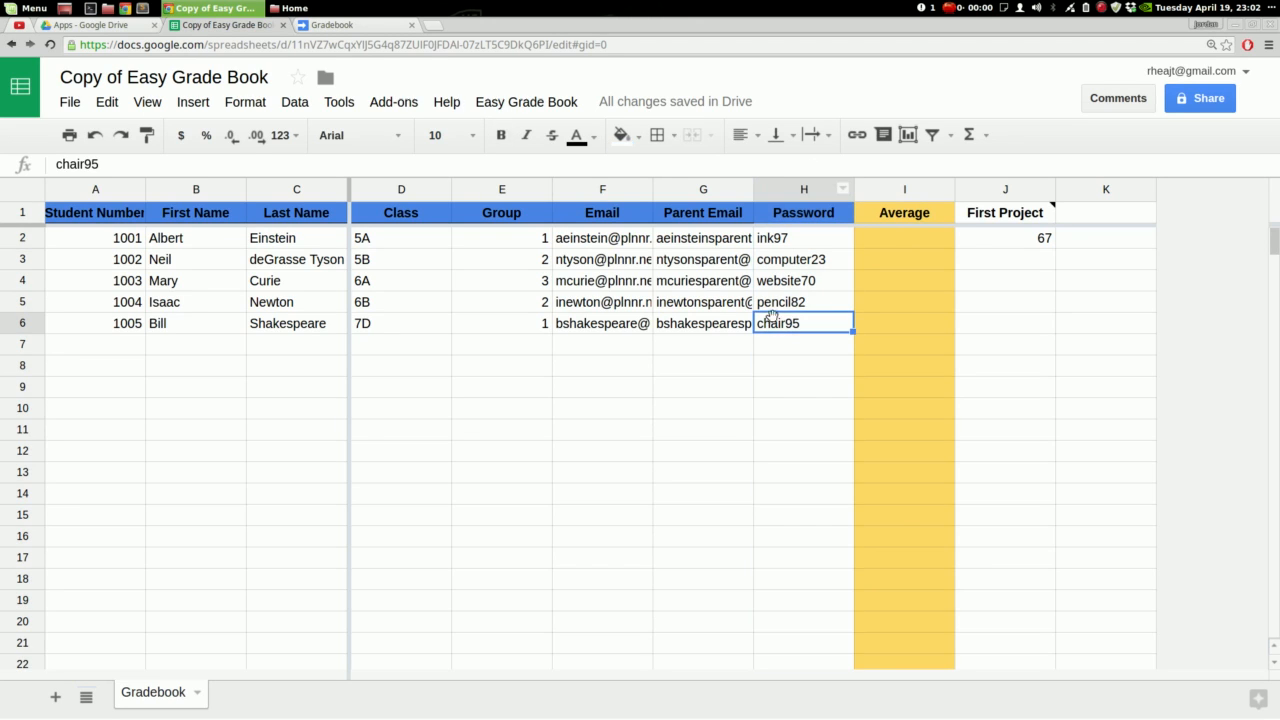
{"action": "left_click", "coordinate": [526, 102]}
{"action": "mouse_move", "coordinate": [517, 174]}
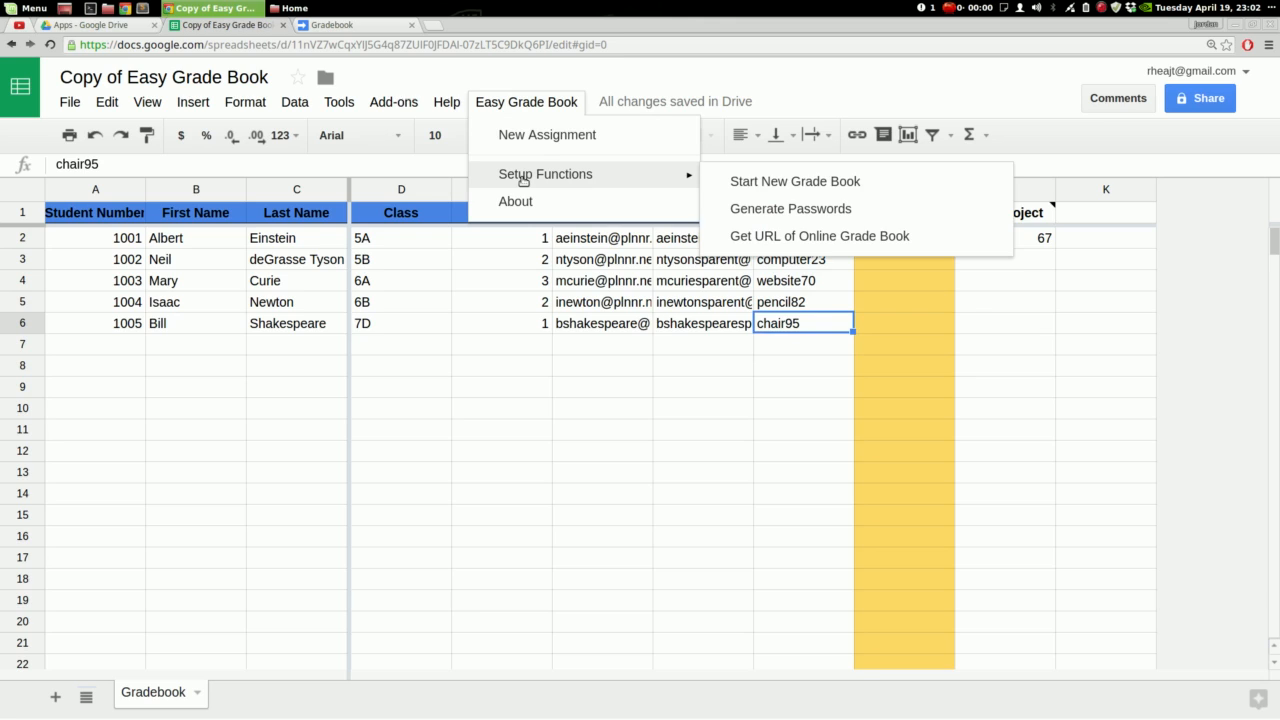
{"action": "left_click", "coordinate": [823, 209]}
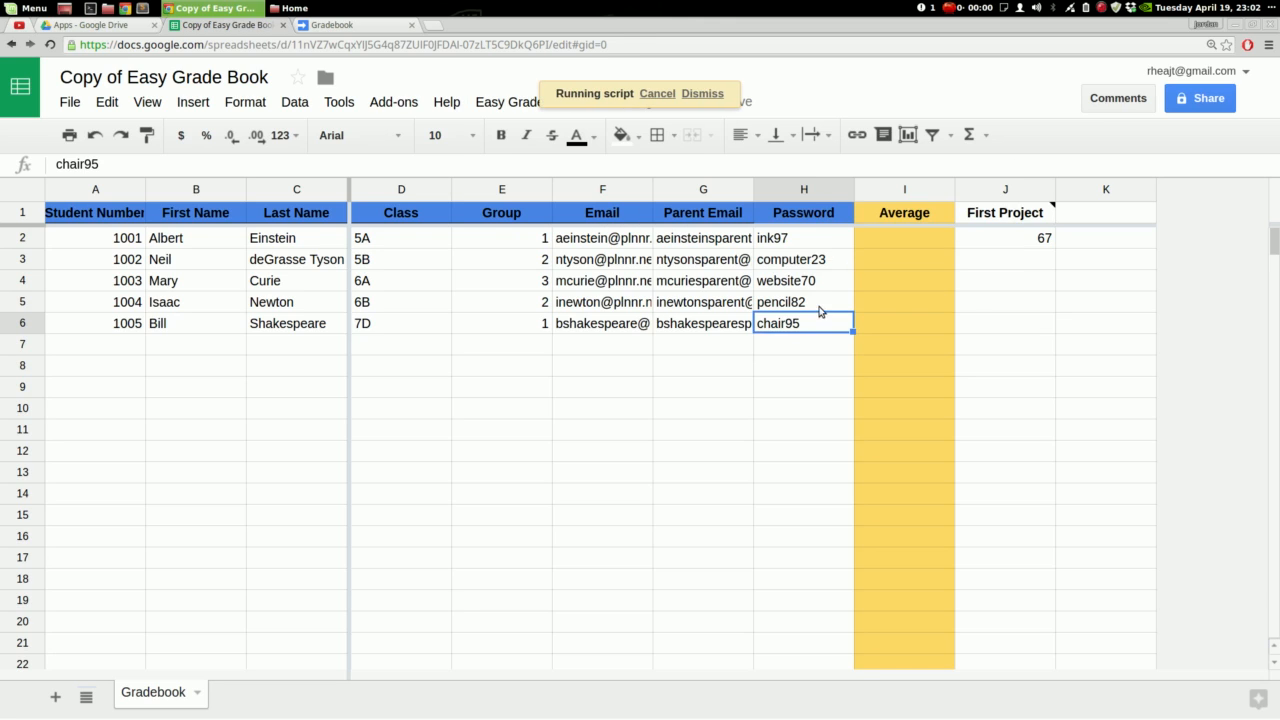
{"action": "left_click", "coordinate": [793, 299]}
{"action": "left_click", "coordinate": [788, 264]}
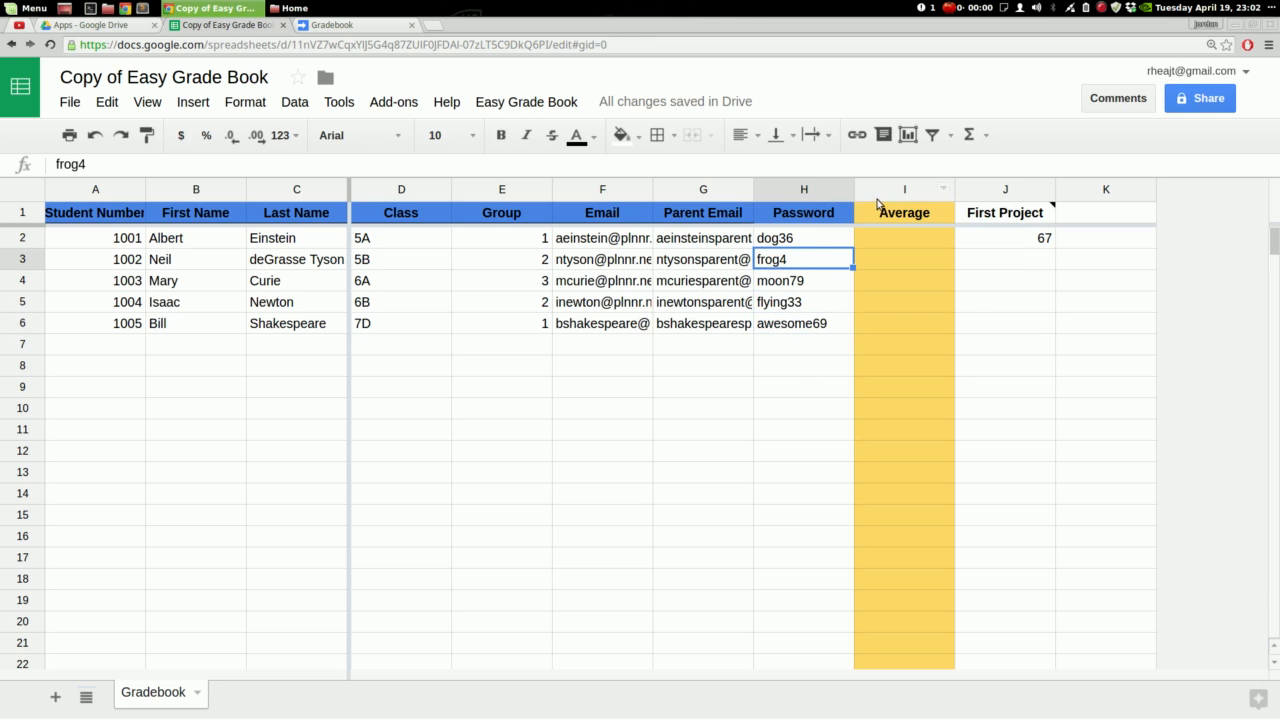
{"action": "mouse_move", "coordinate": [886, 213]}
{"action": "left_click", "coordinate": [798, 189]}
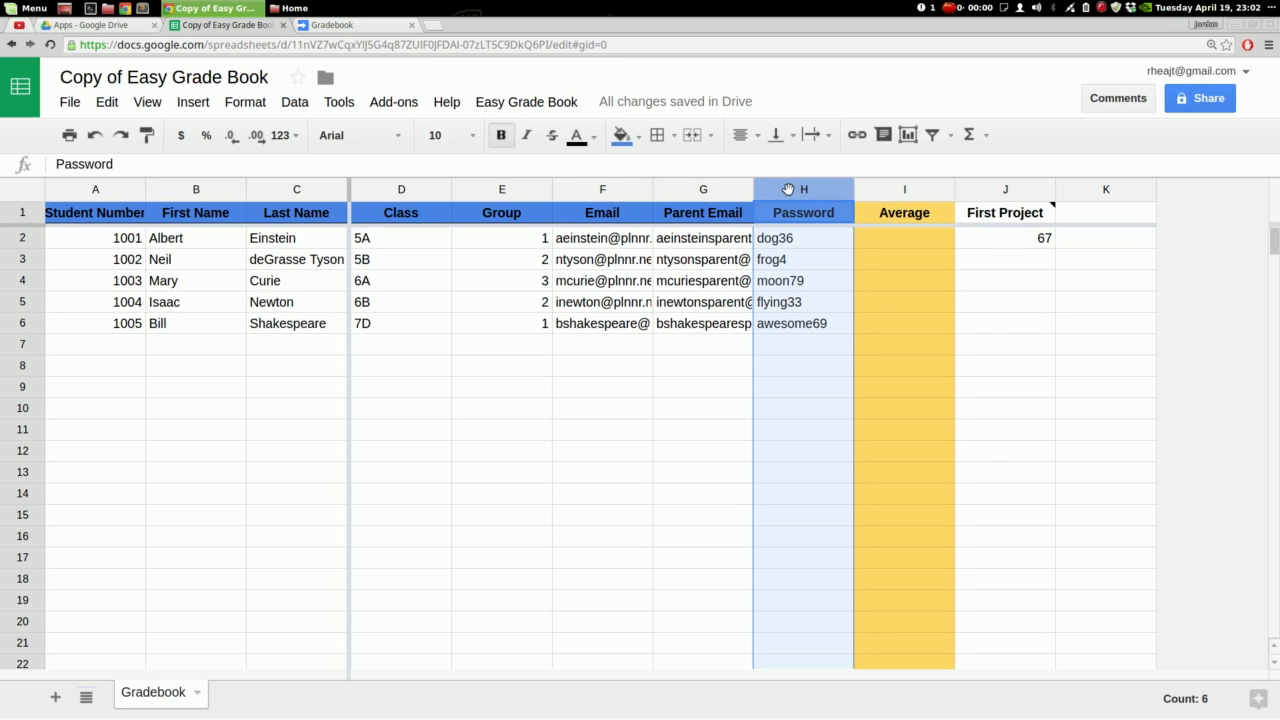
Hide the Password, Email and Parent Email columns (F–H)
{"action": "right_click", "coordinate": [786, 190]}
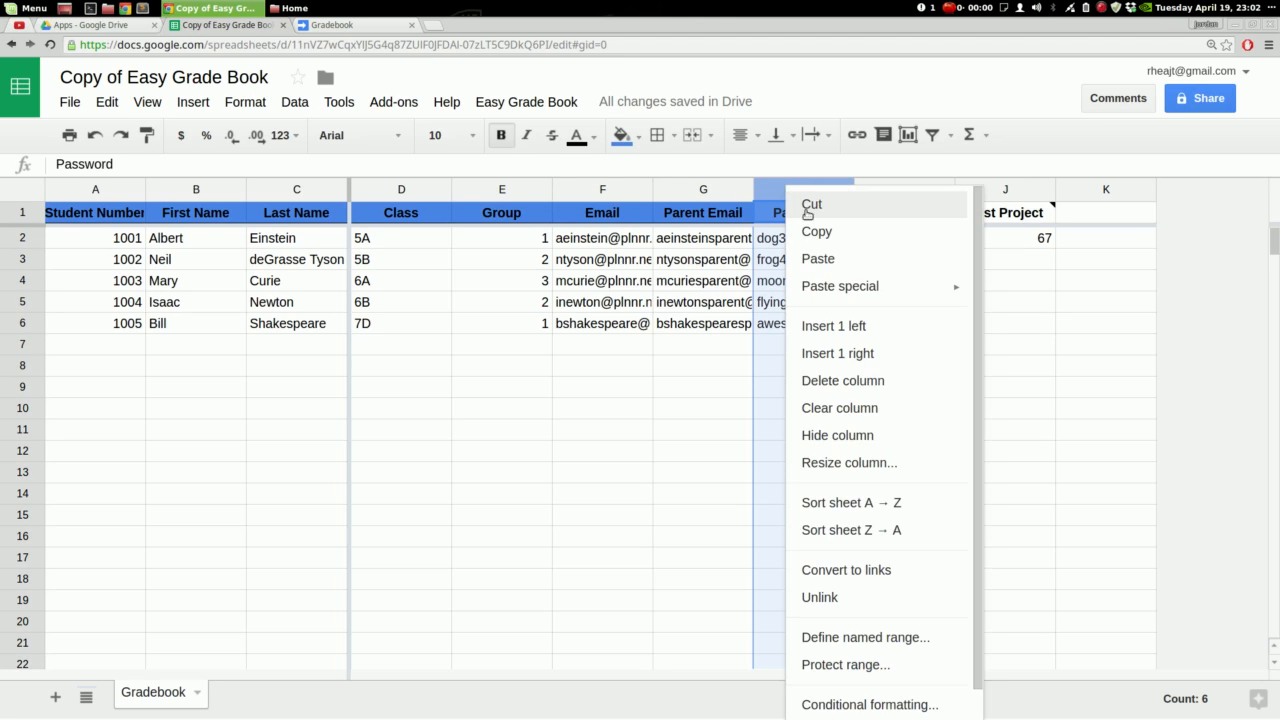
{"action": "left_click", "coordinate": [860, 437]}
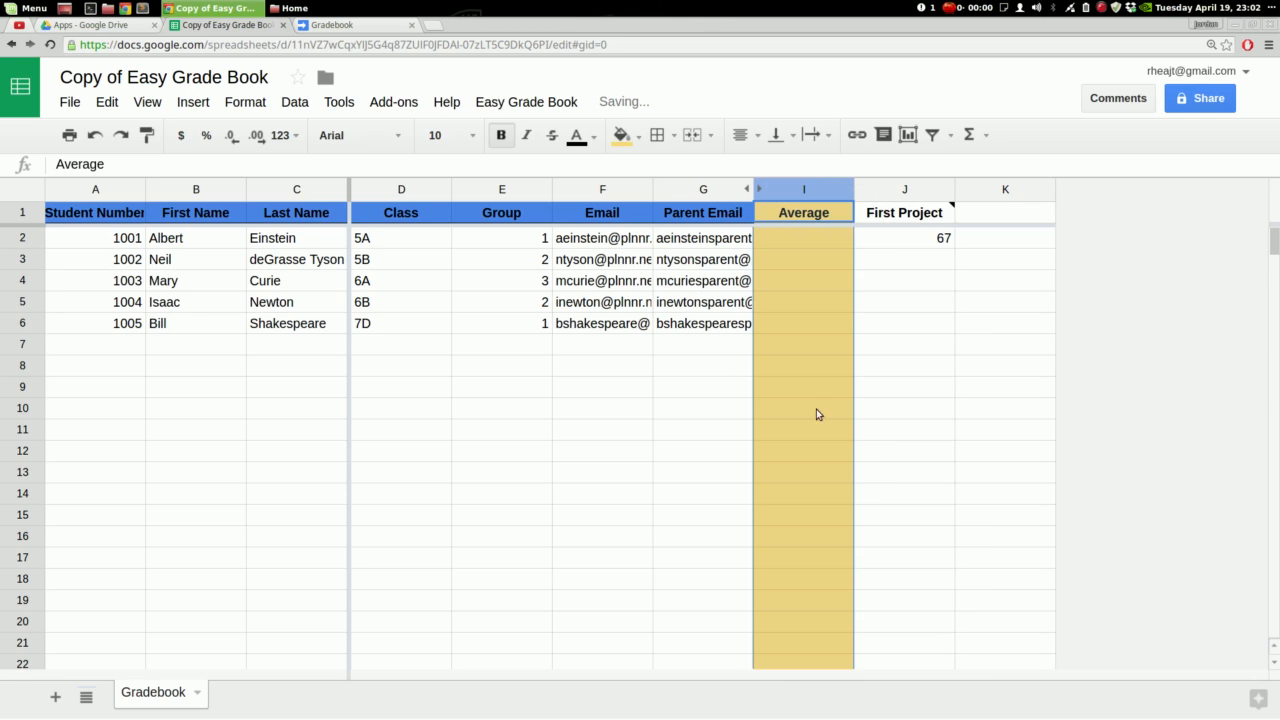
{"action": "left_click", "coordinate": [700, 260]}
{"action": "left_click_drag", "start_coordinate": [605, 190], "coordinate": [677, 191]}
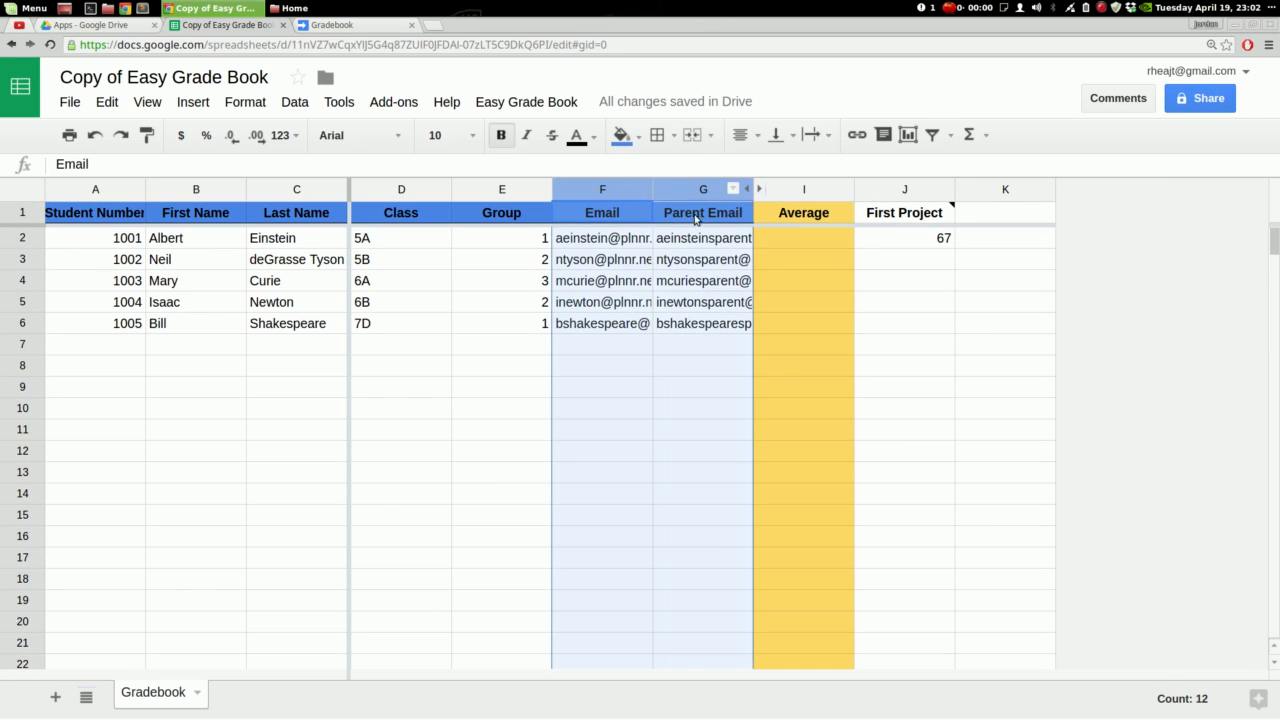
{"action": "right_click", "coordinate": [680, 189]}
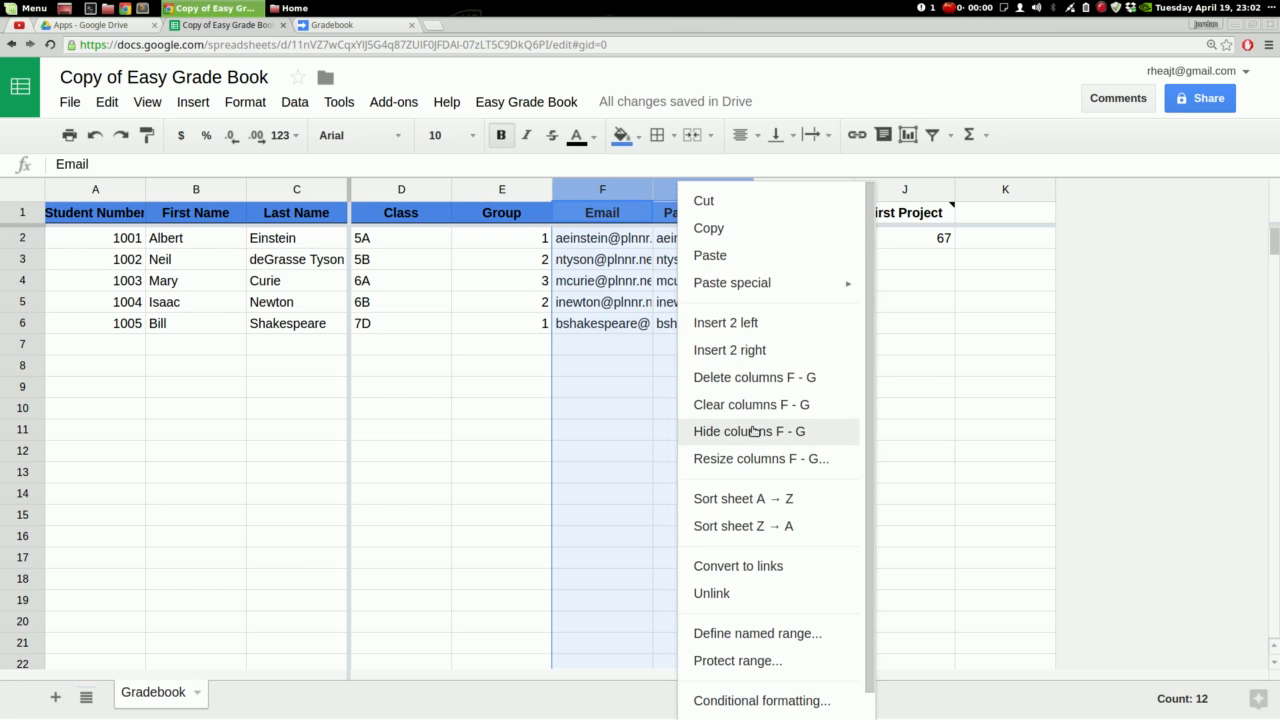
{"action": "left_click", "coordinate": [750, 431]}
{"action": "left_click", "coordinate": [502, 330]}
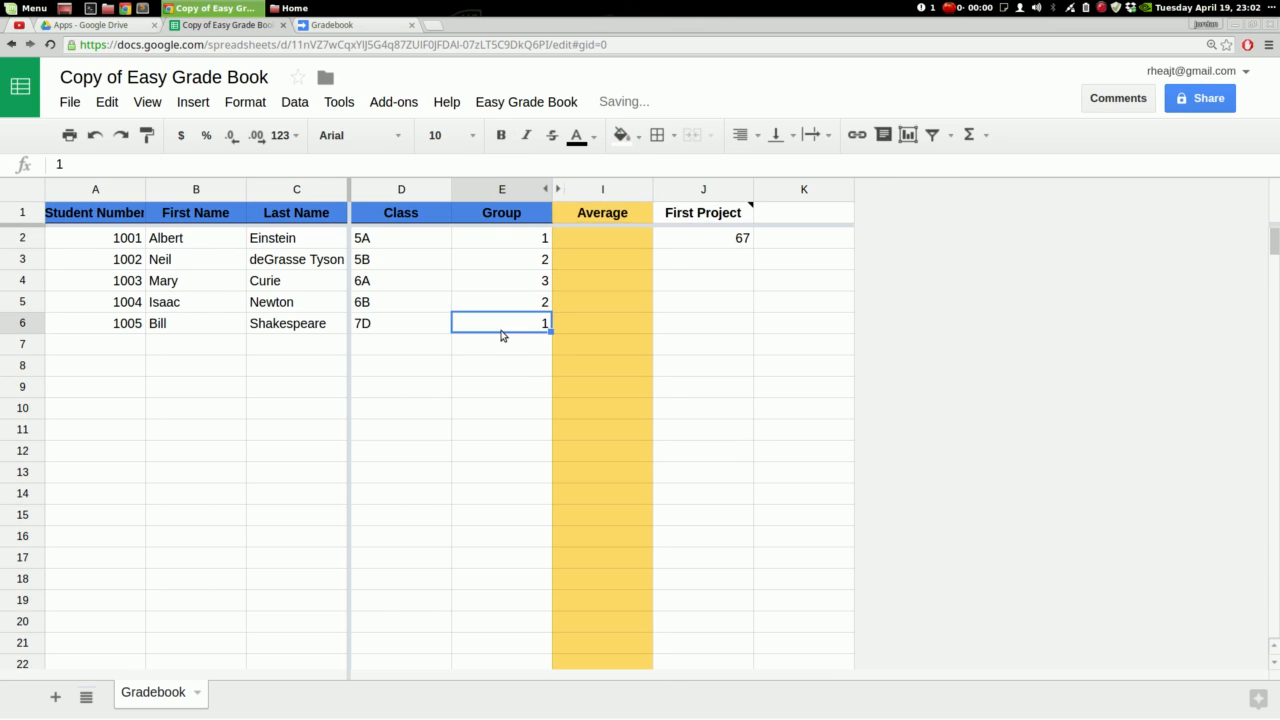
{"action": "scroll", "coordinate": [749, 534], "scroll_direction": "down", "scroll_amount": 3}
{"action": "scroll", "coordinate": [749, 535], "scroll_direction": "up", "scroll_amount": 3}
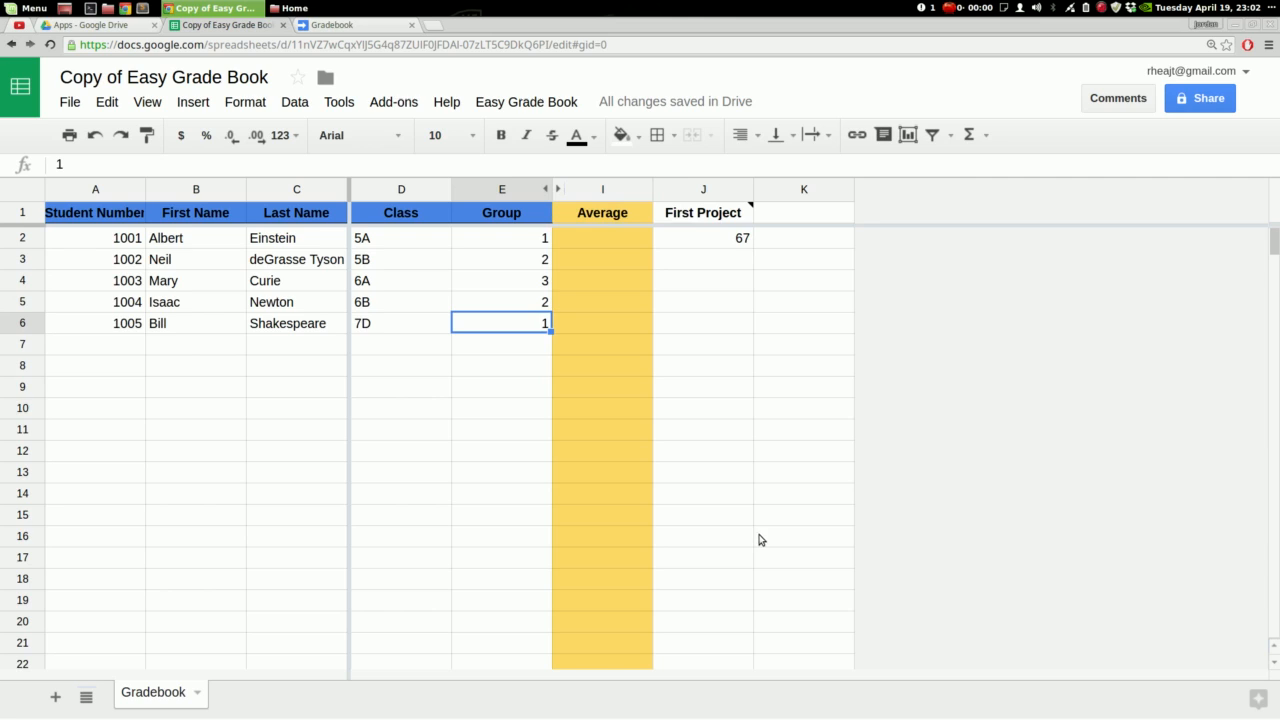
{"action": "left_click", "coordinate": [560, 190]}
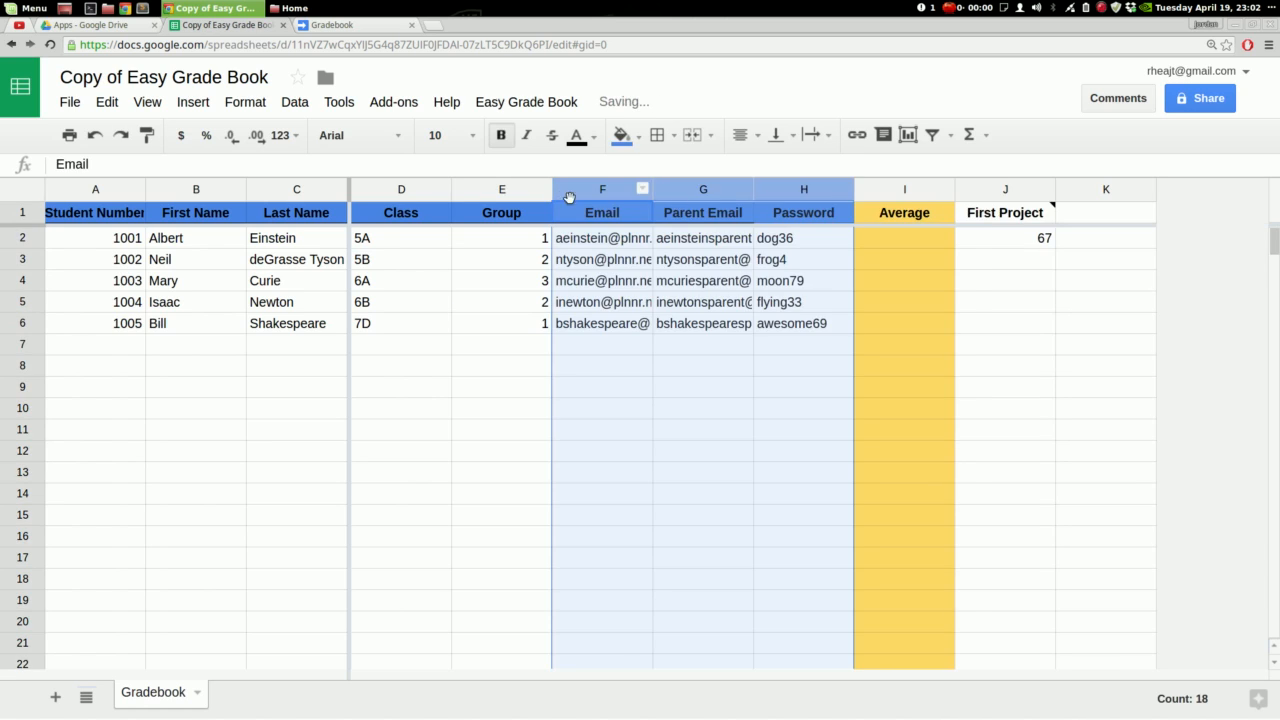
{"action": "right_click", "coordinate": [783, 191]}
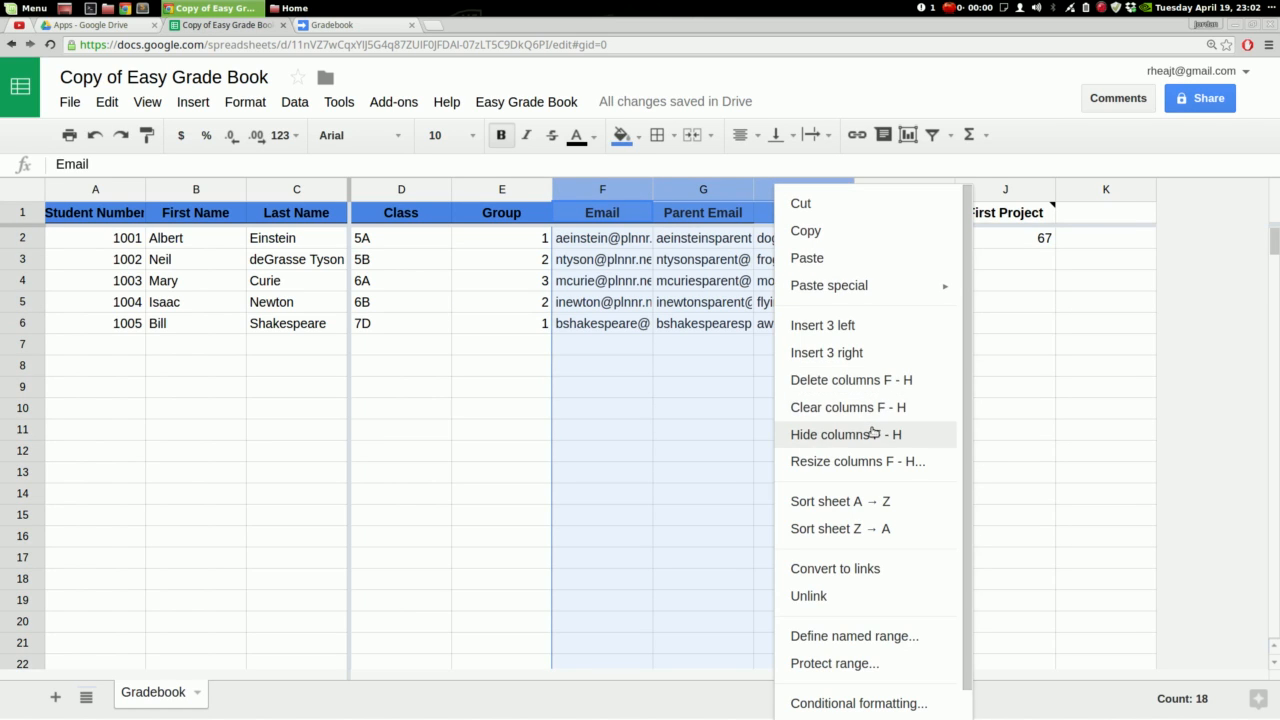
{"action": "left_click", "coordinate": [862, 433]}
Check the empty First Project cells, then retitle the spreadsheet 'Easy gradebook demonstration'
{"action": "left_click", "coordinate": [737, 264]}
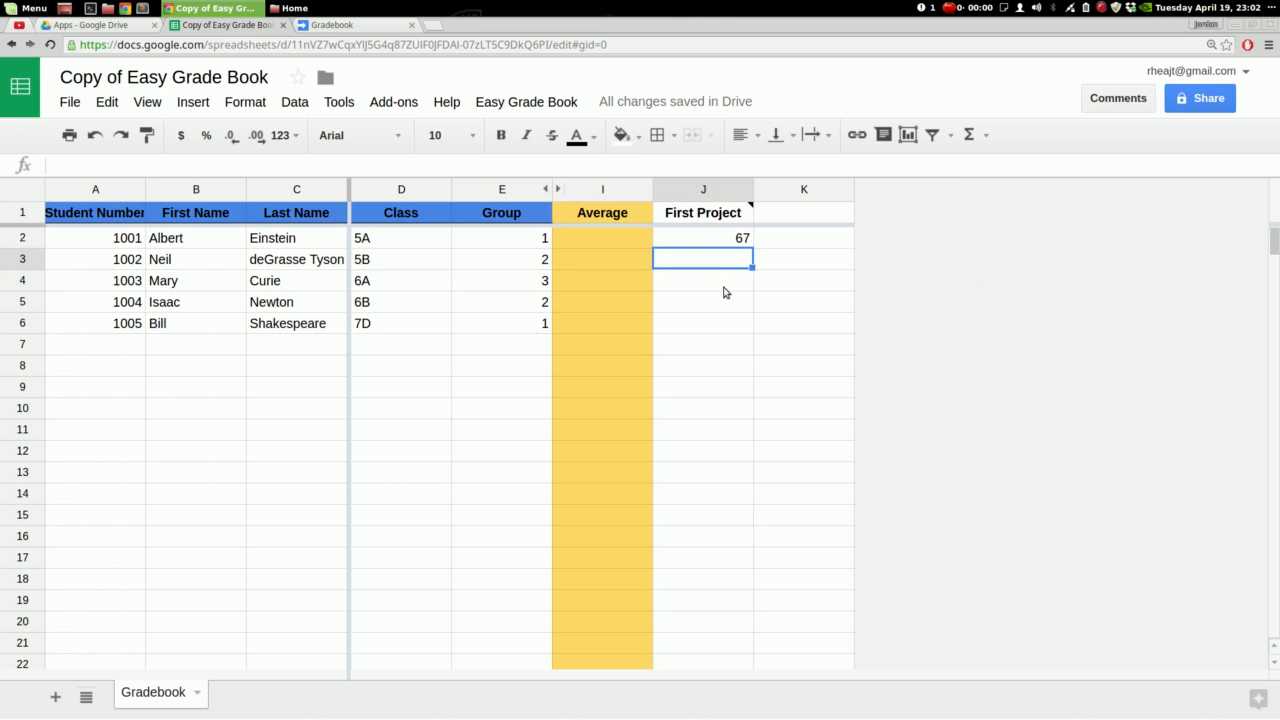
{"action": "left_click", "coordinate": [729, 284]}
{"action": "left_click", "coordinate": [734, 300]}
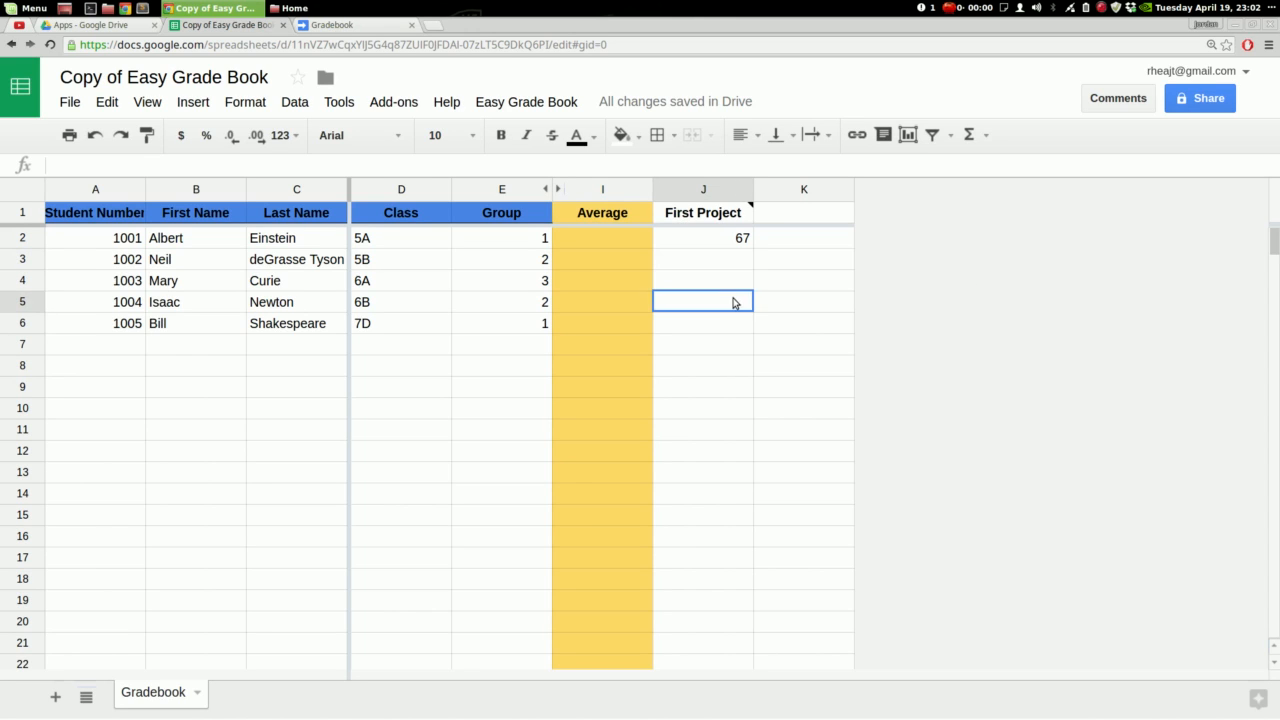
{"action": "left_click", "coordinate": [740, 320]}
{"action": "left_click", "coordinate": [808, 320]}
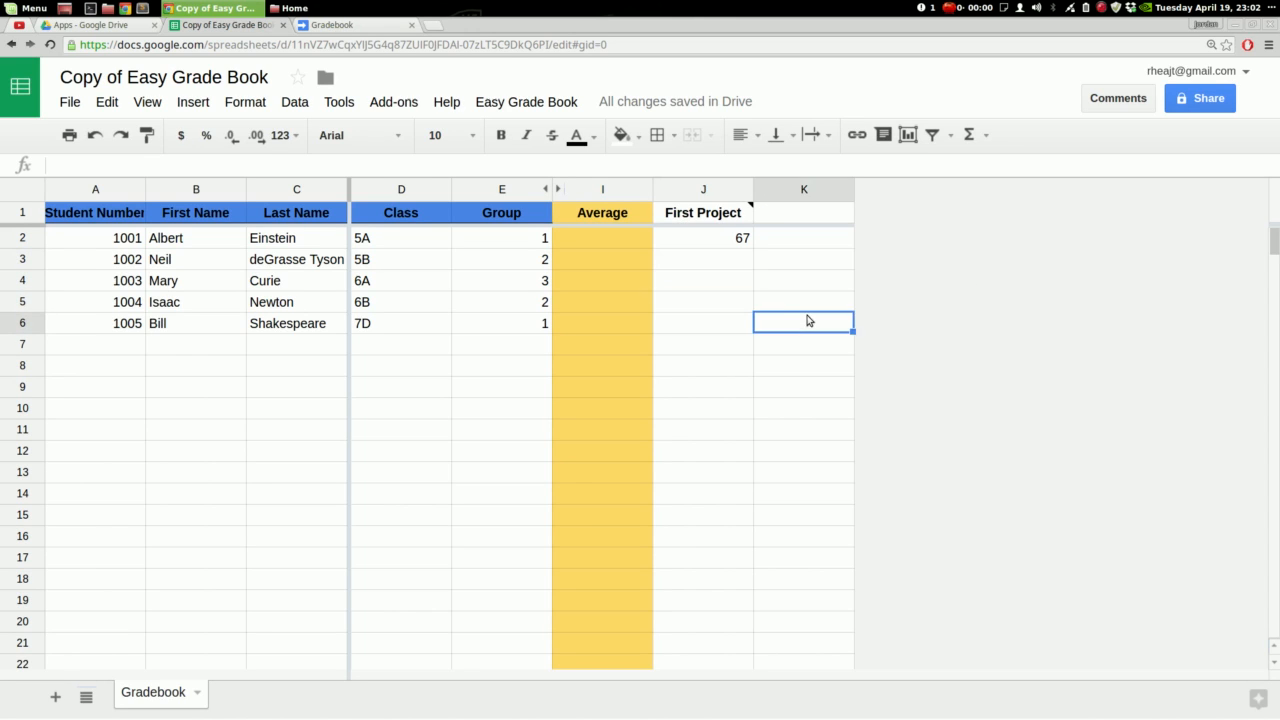
{"action": "left_click", "coordinate": [750, 260]}
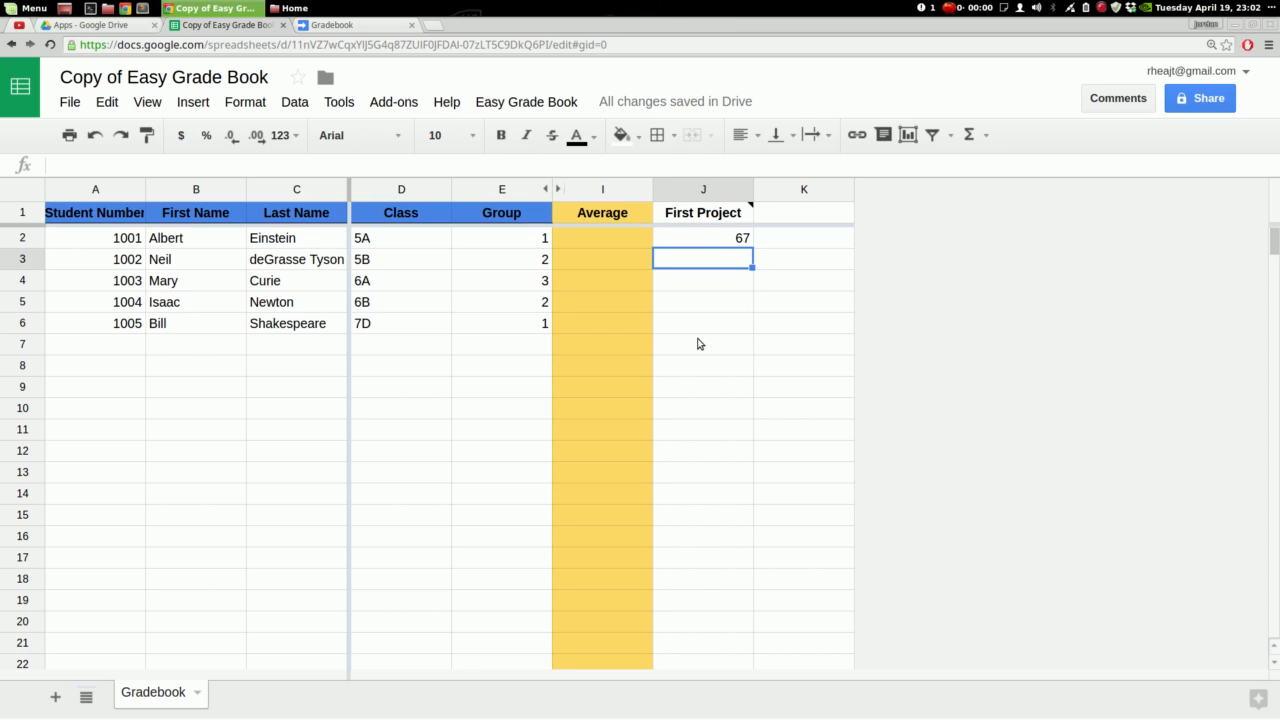
{"action": "left_click", "coordinate": [250, 70]}
{"action": "type", "text": "Easy g"}
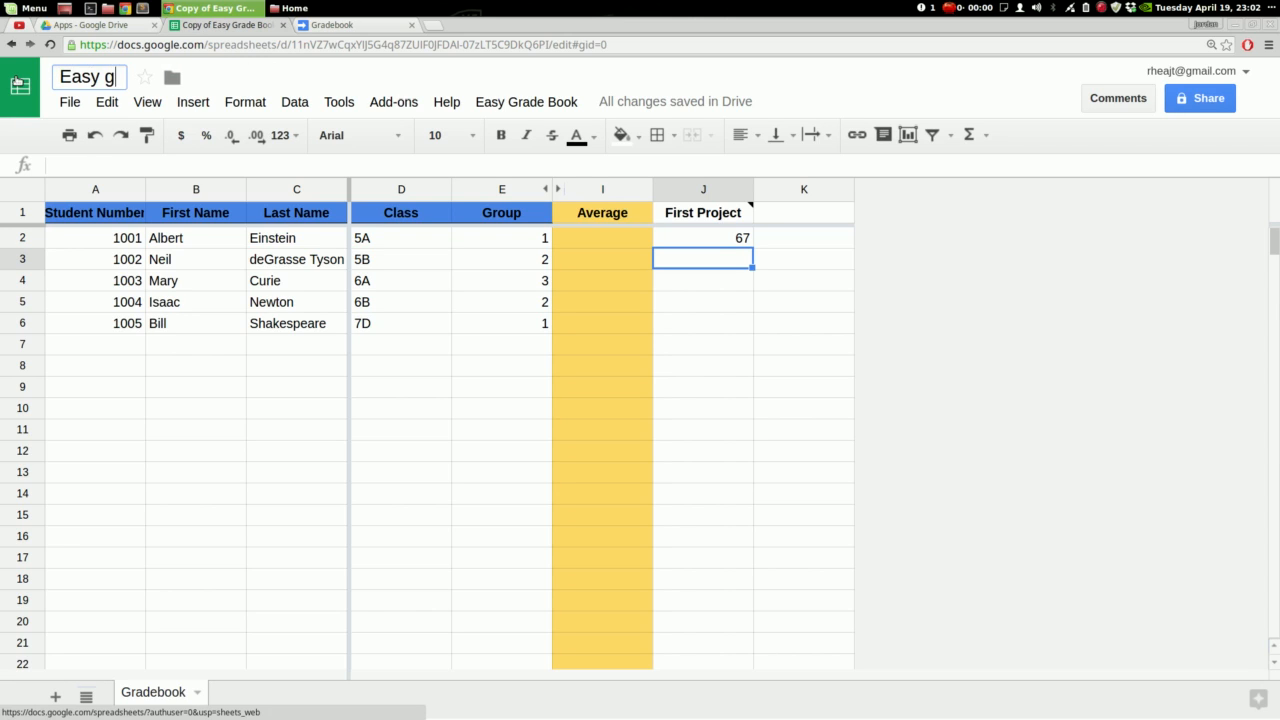
{"action": "type", "text": "radebook demonstration"}
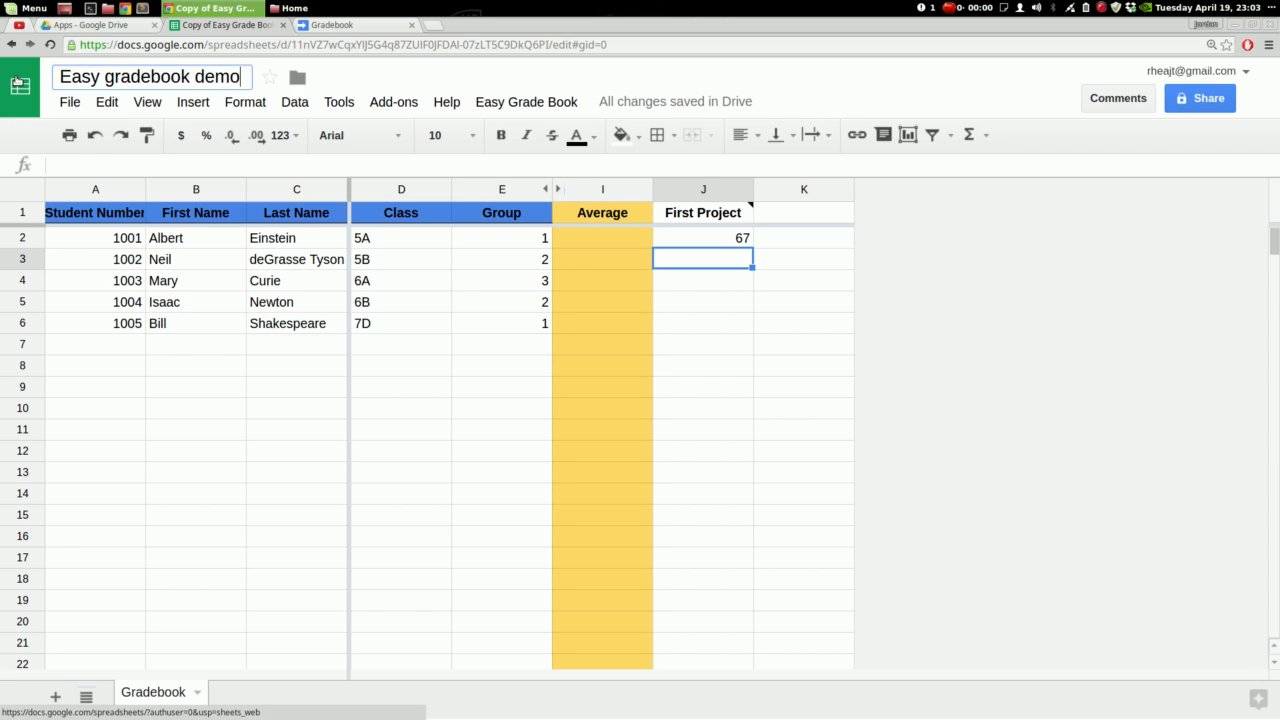